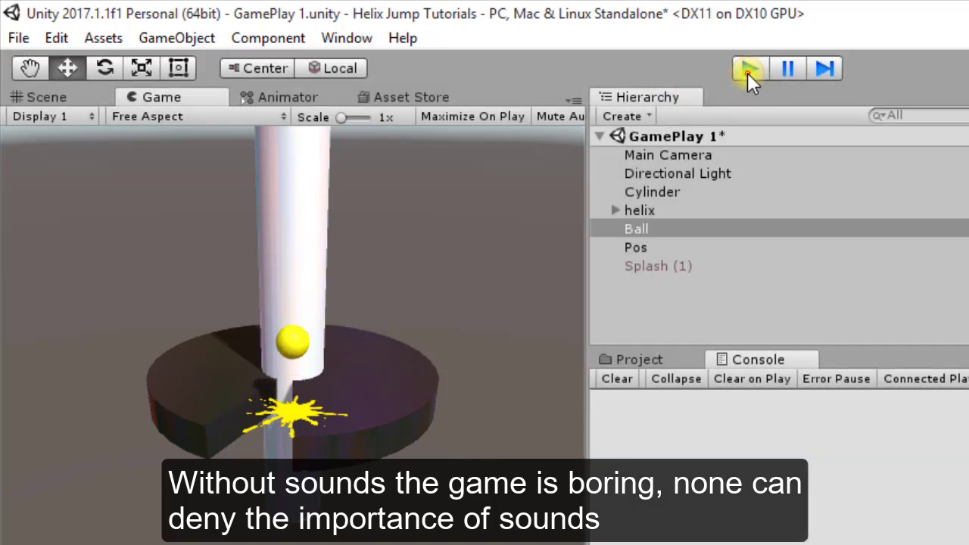
Step: Stop the Helix Jump play-mode test run in Unity
{"action": "left_click", "coordinate": [748, 73]}
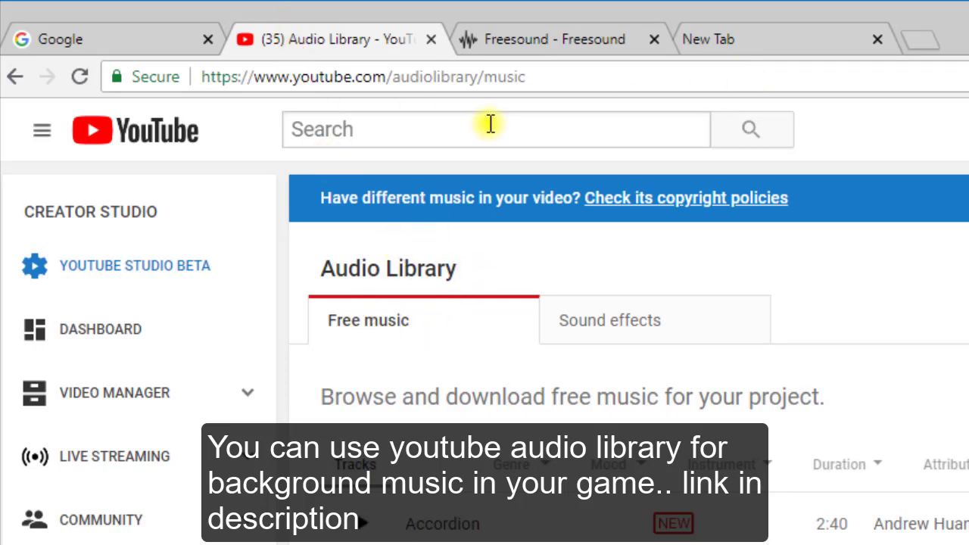
Step: Preview the Accordion and Tiptoe tracks in the YouTube Audio Library's Free music list
{"action": "left_click", "coordinate": [533, 74]}
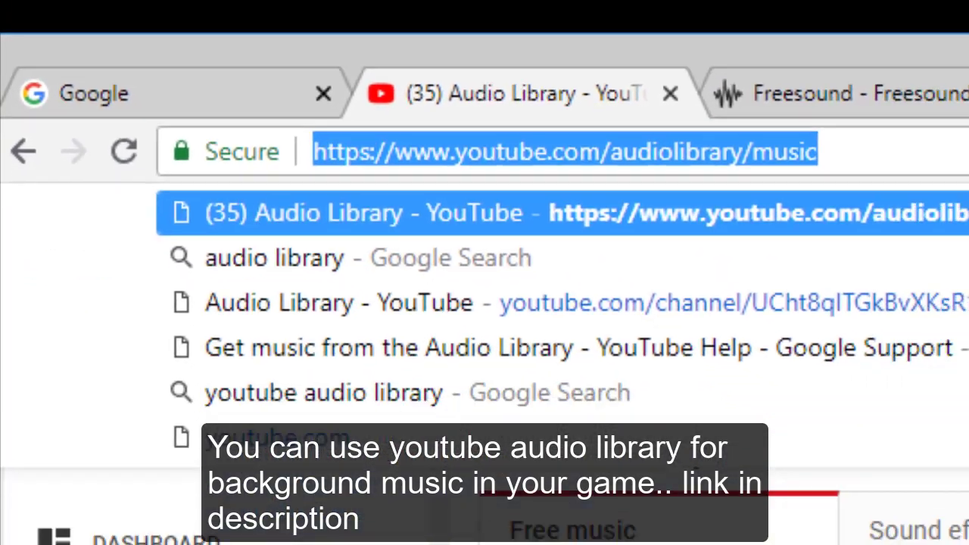
{"action": "left_click", "coordinate": [666, 251]}
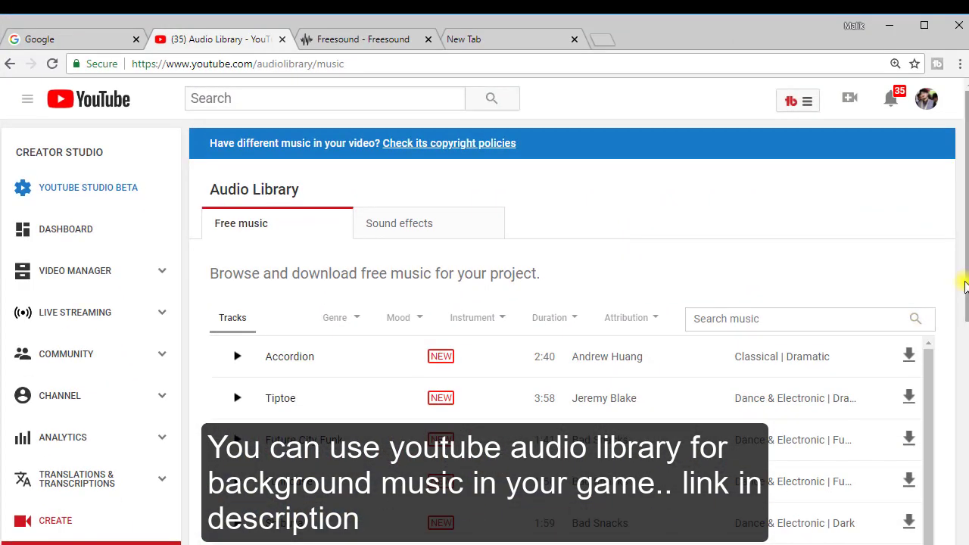
{"action": "scroll", "coordinate": [964, 286], "scroll_direction": "down", "scroll_amount": 3}
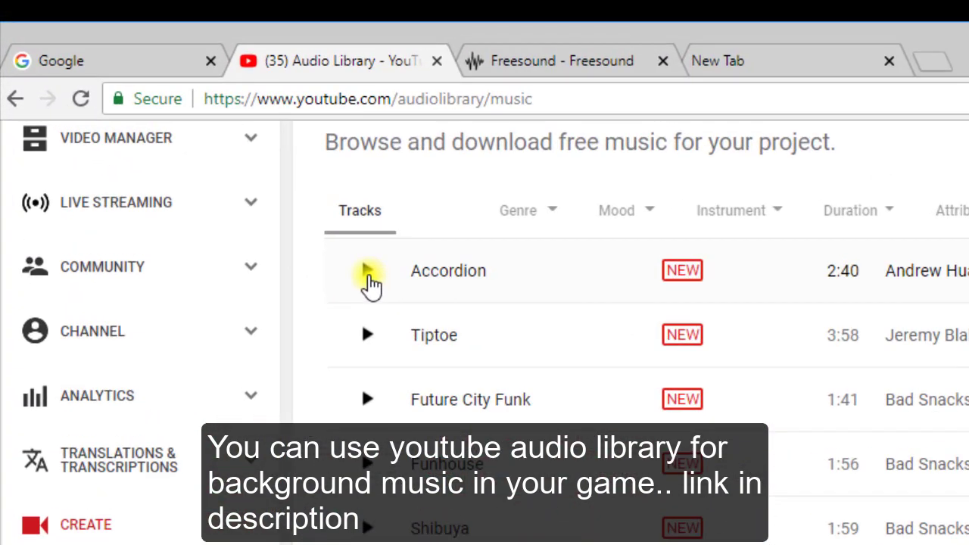
{"action": "left_click", "coordinate": [368, 274]}
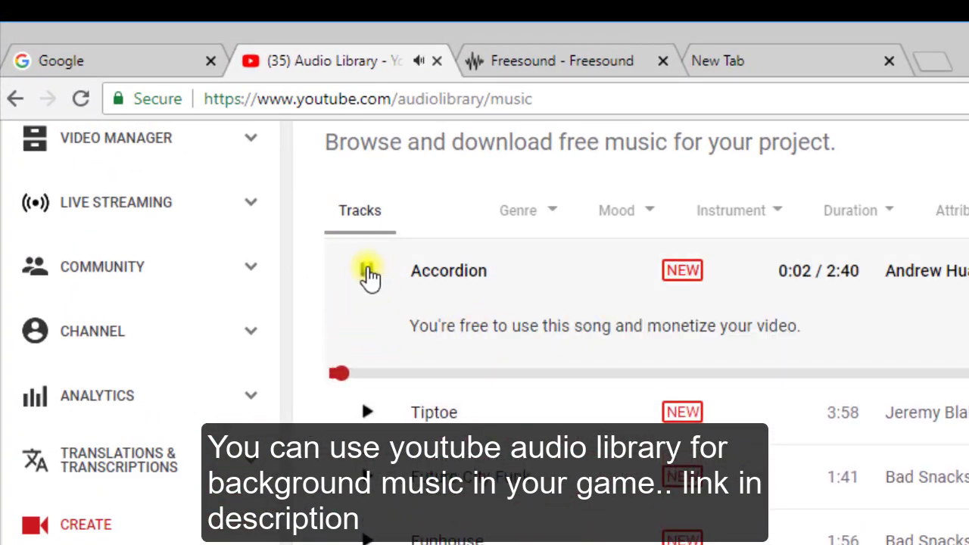
{"action": "left_click", "coordinate": [368, 274]}
{"action": "left_click", "coordinate": [367, 412]}
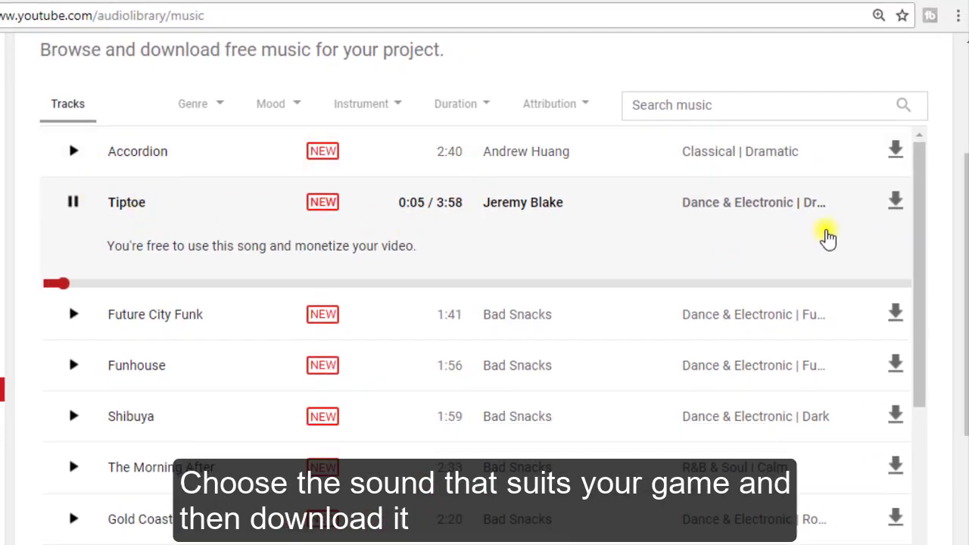
Step: Download Tiptoe.mp3, stop its preview, and preview Future City Funk
{"action": "left_click", "coordinate": [897, 203]}
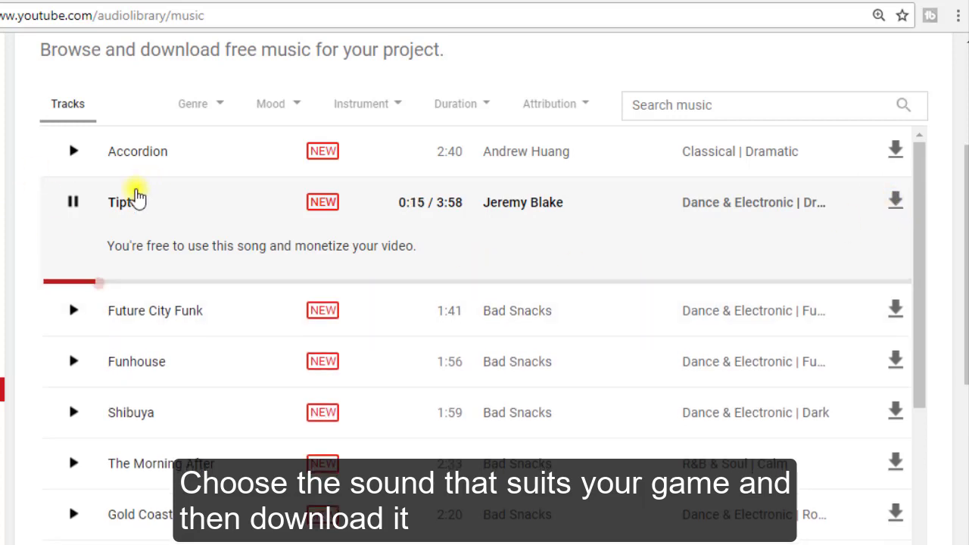
{"action": "left_click", "coordinate": [74, 202]}
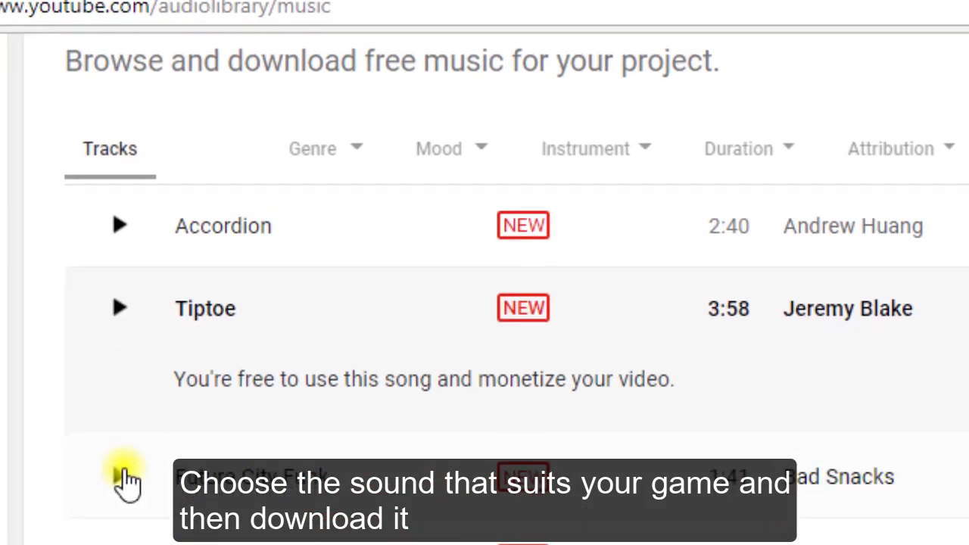
{"action": "left_click", "coordinate": [124, 479]}
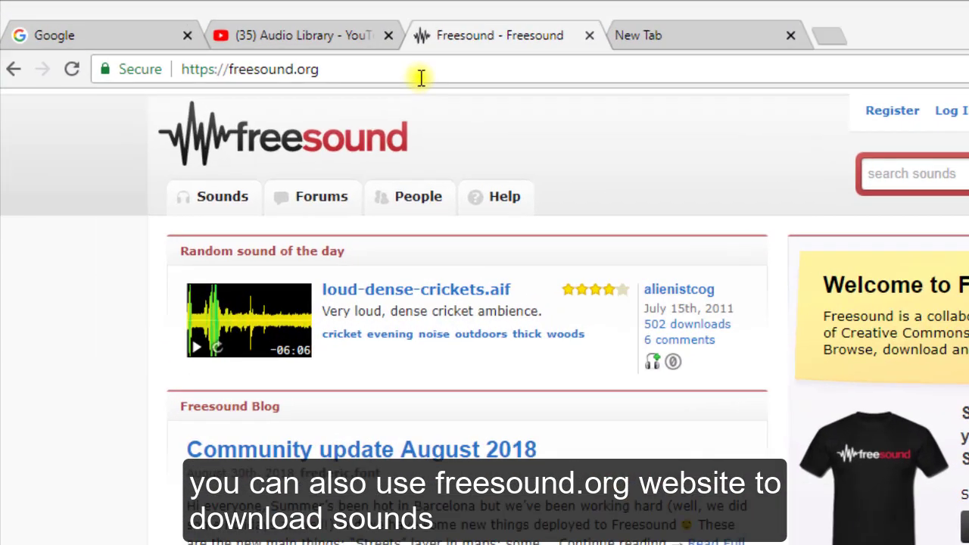
Step: Search Freesound for 'sweet sound'
{"action": "left_click", "coordinate": [419, 76]}
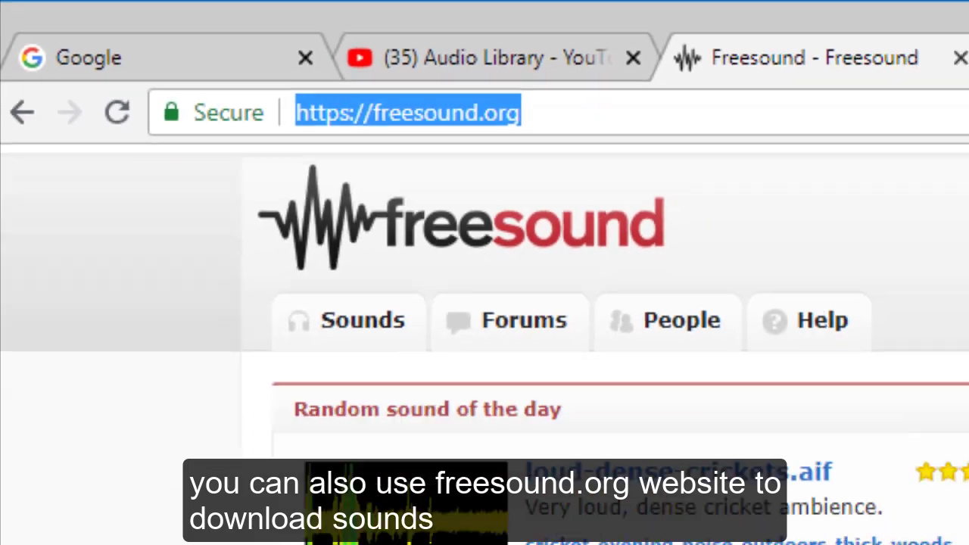
{"action": "left_click", "coordinate": [609, 220]}
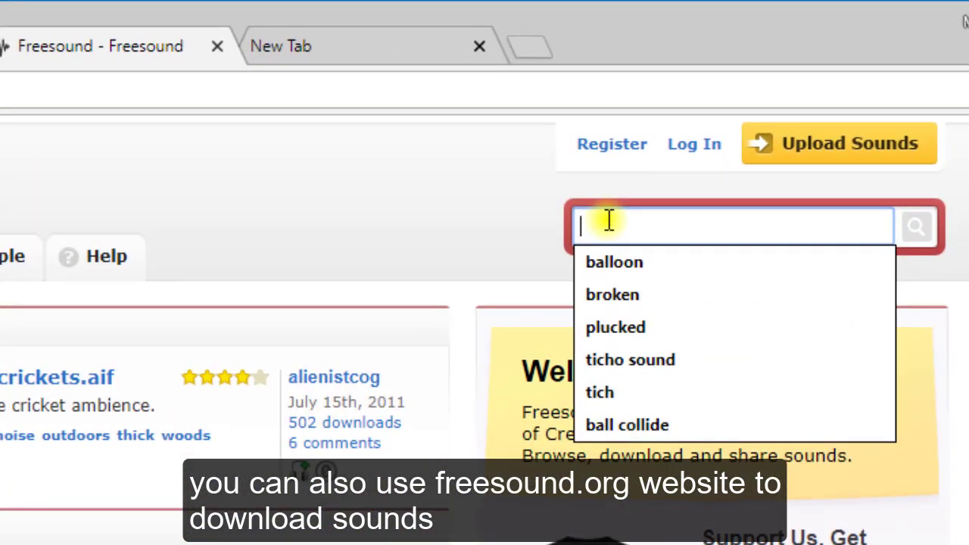
{"action": "left_click", "coordinate": [608, 221]}
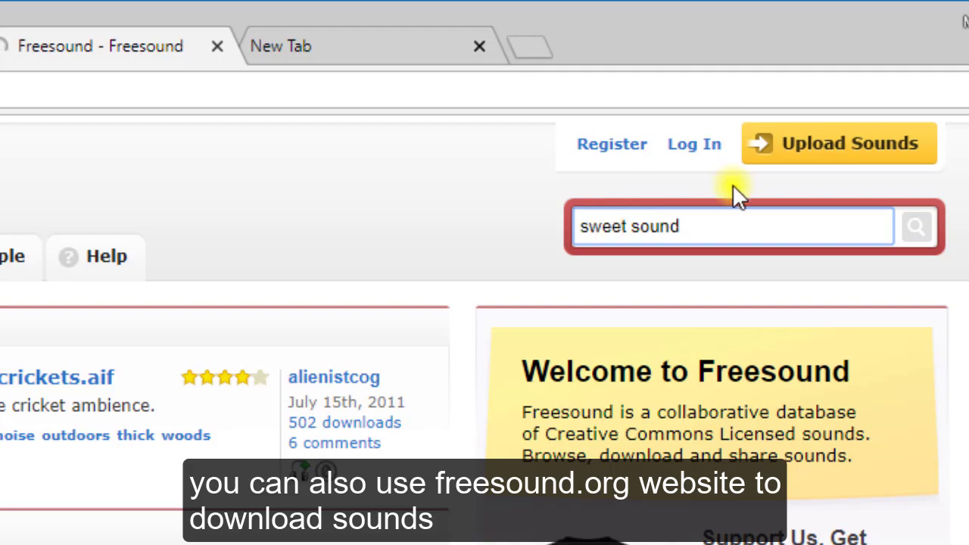
{"action": "key", "text": "Return"}
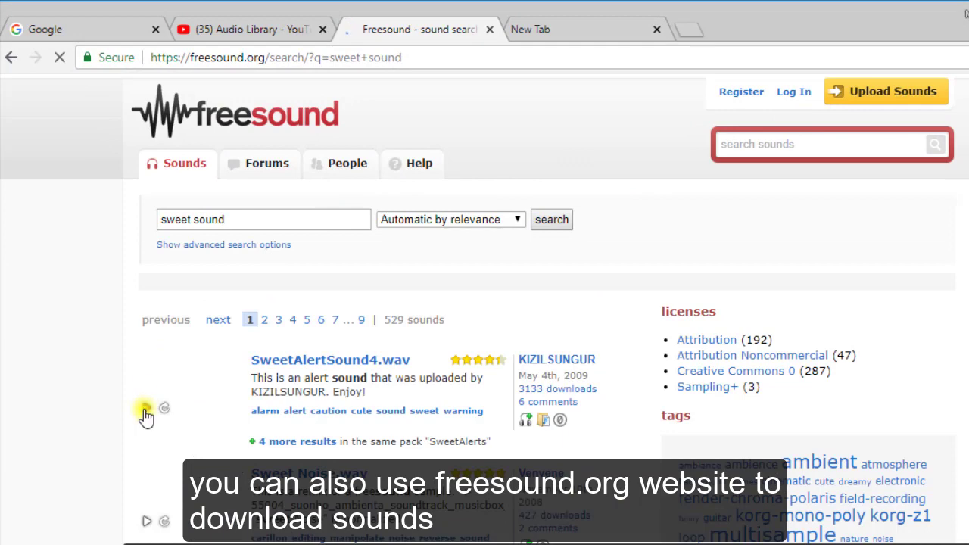
Step: Preview the Cyber Ambient Dreamscape result before heading to Google
{"action": "mouse_move", "coordinate": [146, 416]}
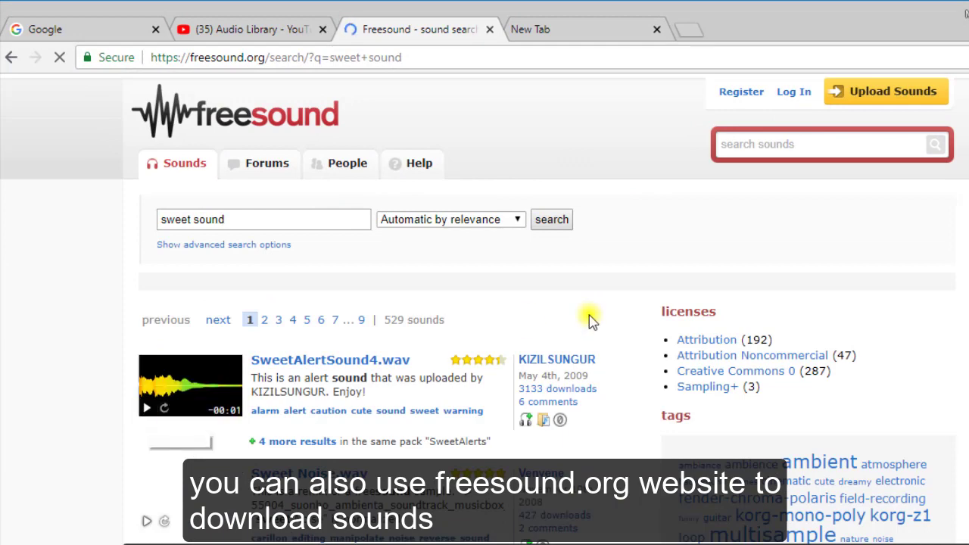
{"action": "scroll", "coordinate": [634, 310], "scroll_direction": "down", "scroll_amount": 2}
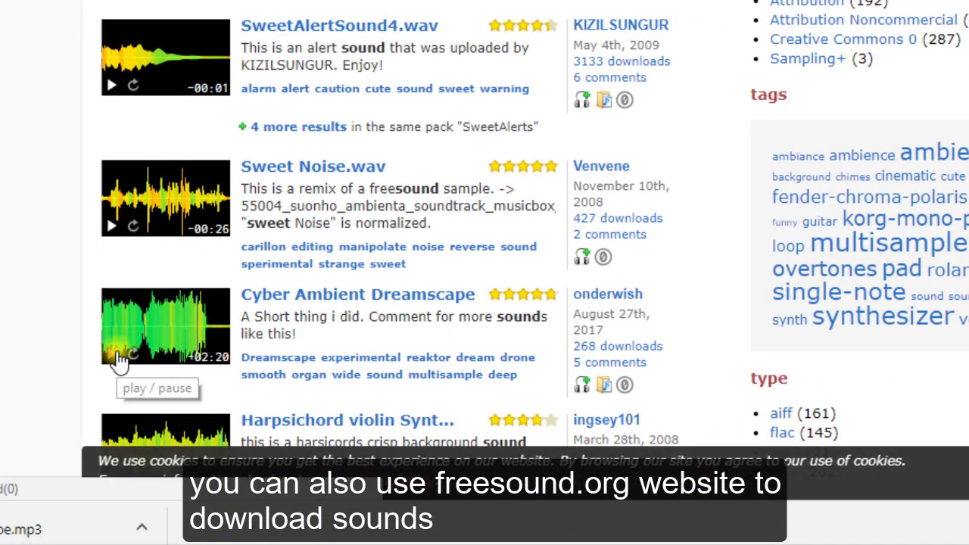
{"action": "left_click", "coordinate": [116, 354]}
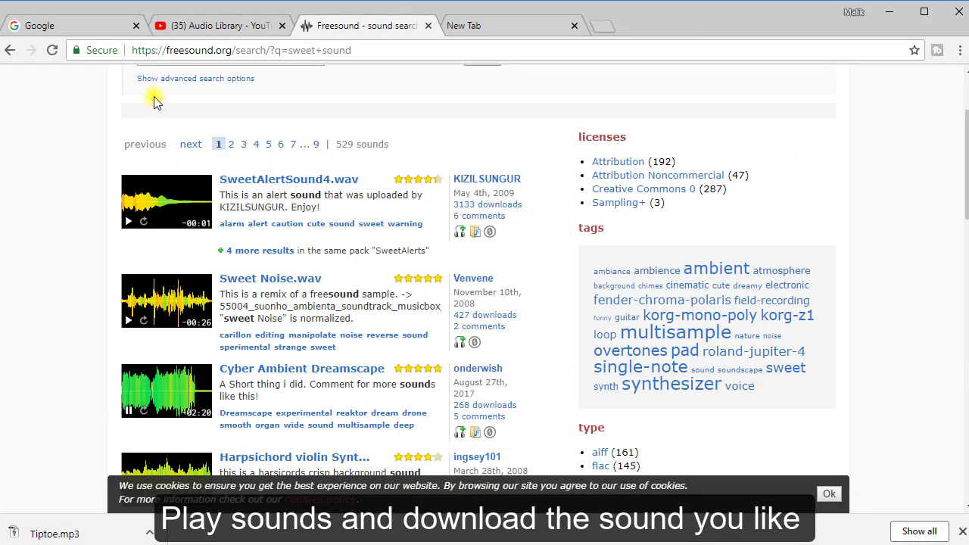
{"action": "left_click", "coordinate": [92, 28]}
Step: Run a Google search for 'mp3 sounds download'
{"action": "left_click", "coordinate": [378, 317]}
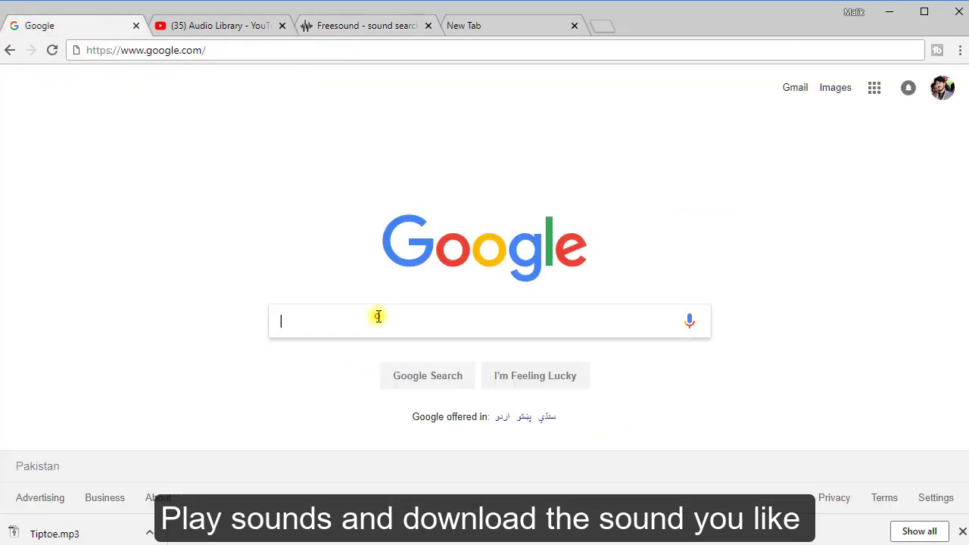
{"action": "type", "text": "mp3 "}
{"action": "type", "text": "sou"}
{"action": "type", "text": "nds"}
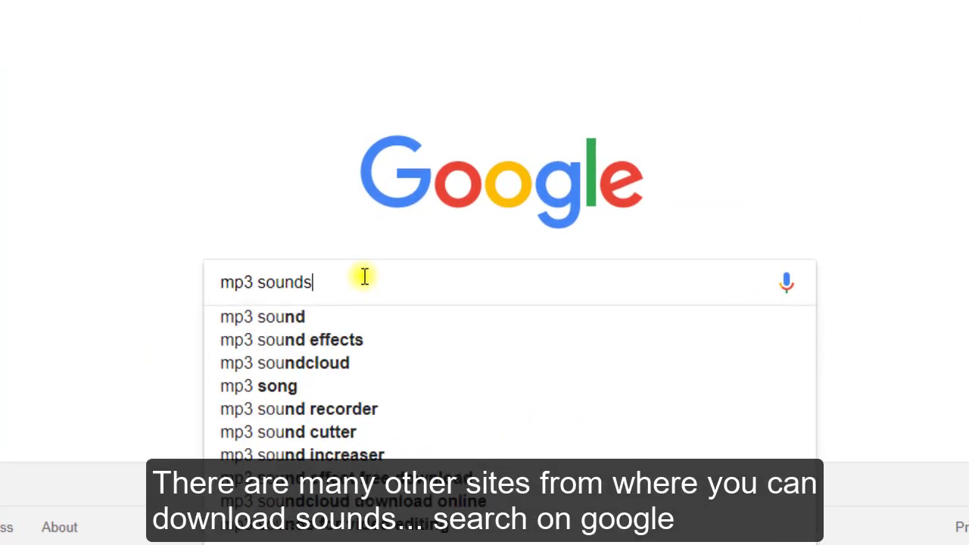
{"action": "type", "text": " download"}
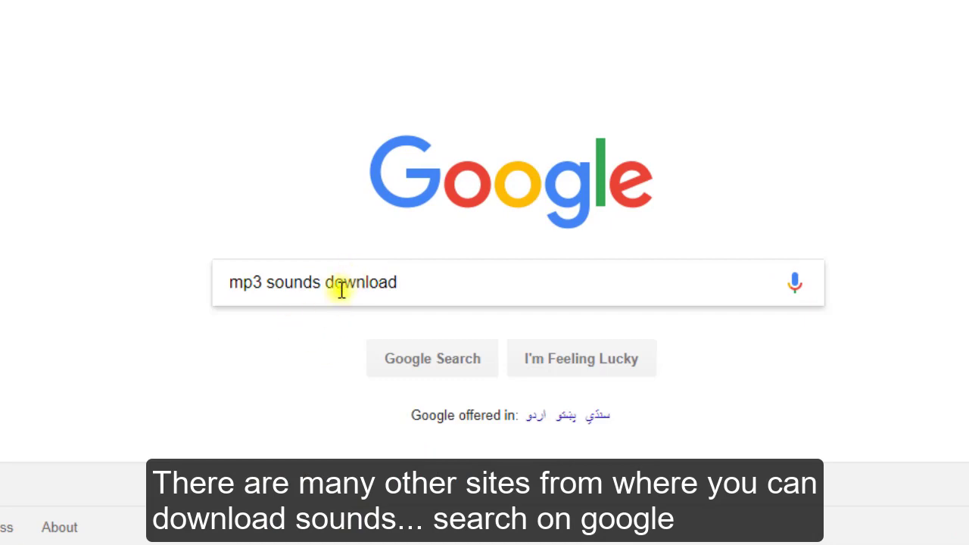
{"action": "key", "text": "Return"}
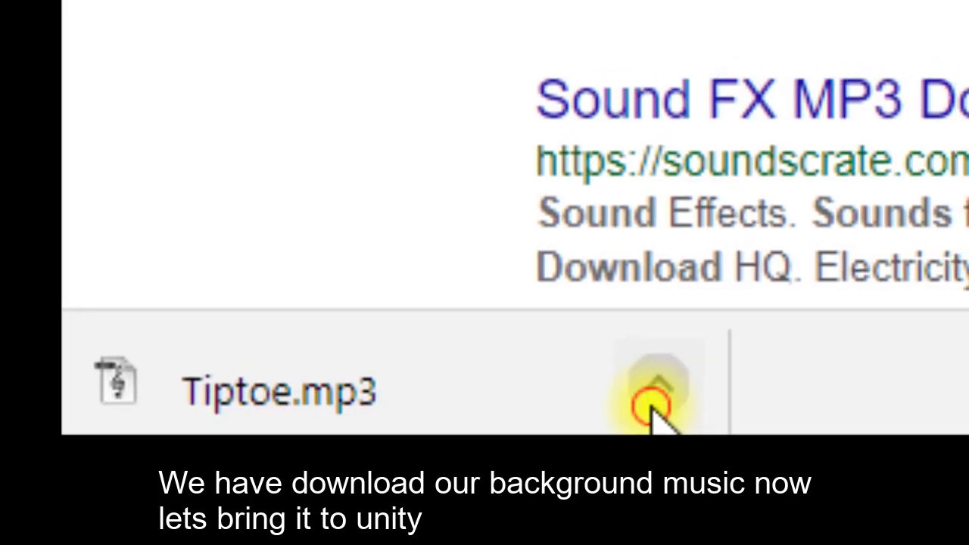
Step: Show the downloaded Tiptoe.mp3 in its Downloads folder and copy it
{"action": "left_click", "coordinate": [638, 391]}
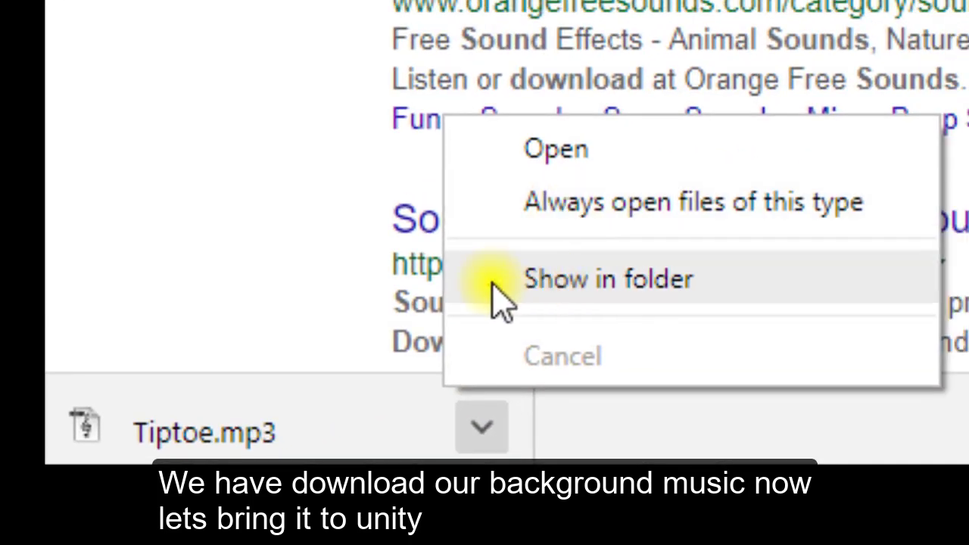
{"action": "left_click", "coordinate": [535, 281]}
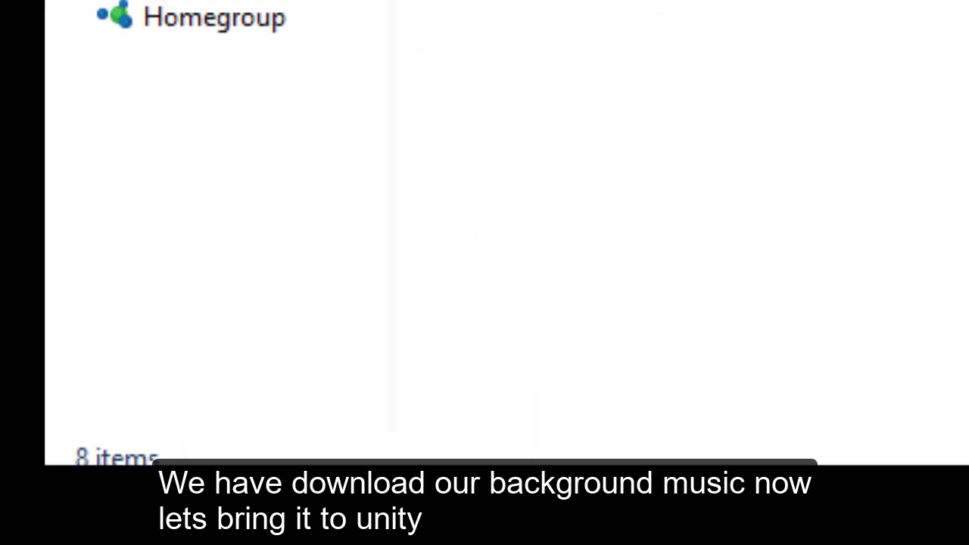
{"action": "right_click", "coordinate": [850, 128]}
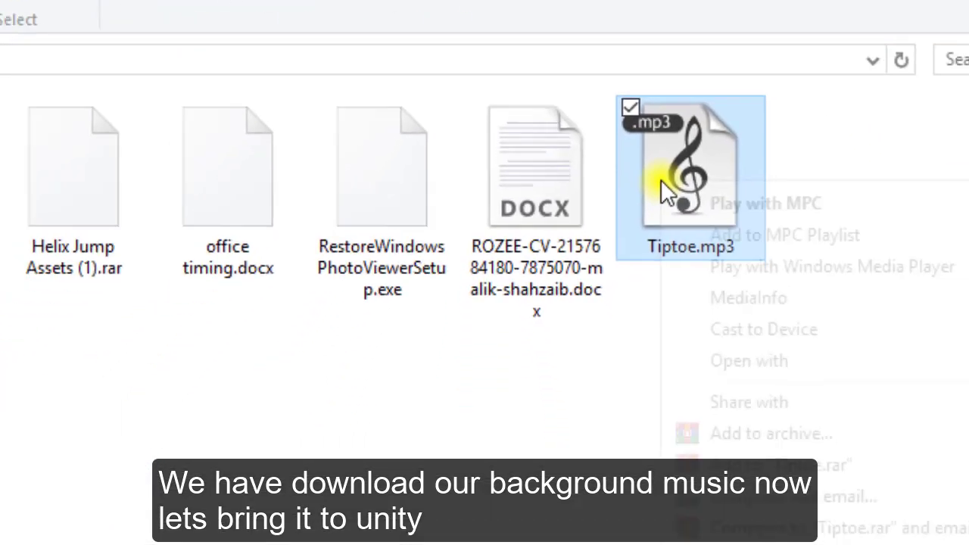
{"action": "left_click", "coordinate": [698, 509]}
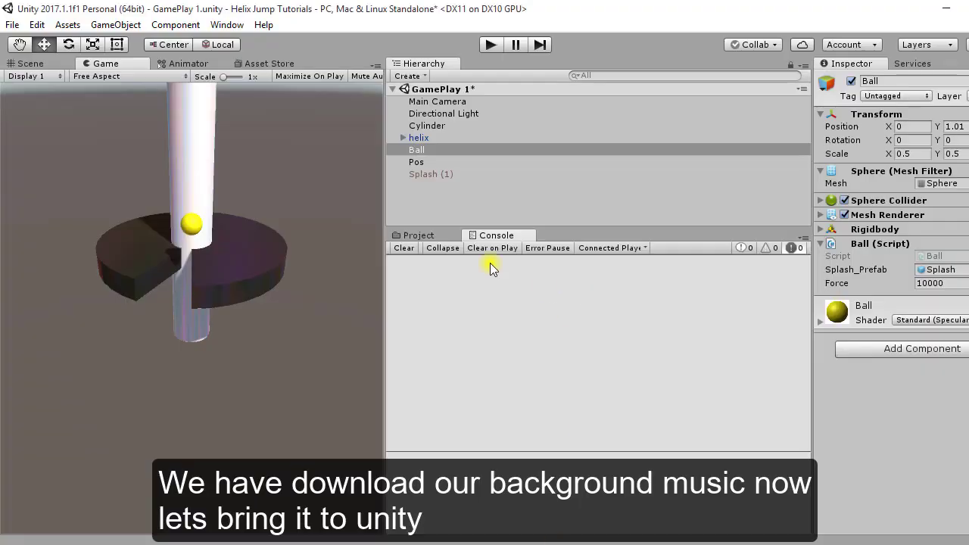
Step: Create a new folder named Sounds under the project's Assets
{"action": "left_click", "coordinate": [447, 236]}
{"action": "left_click", "coordinate": [443, 348]}
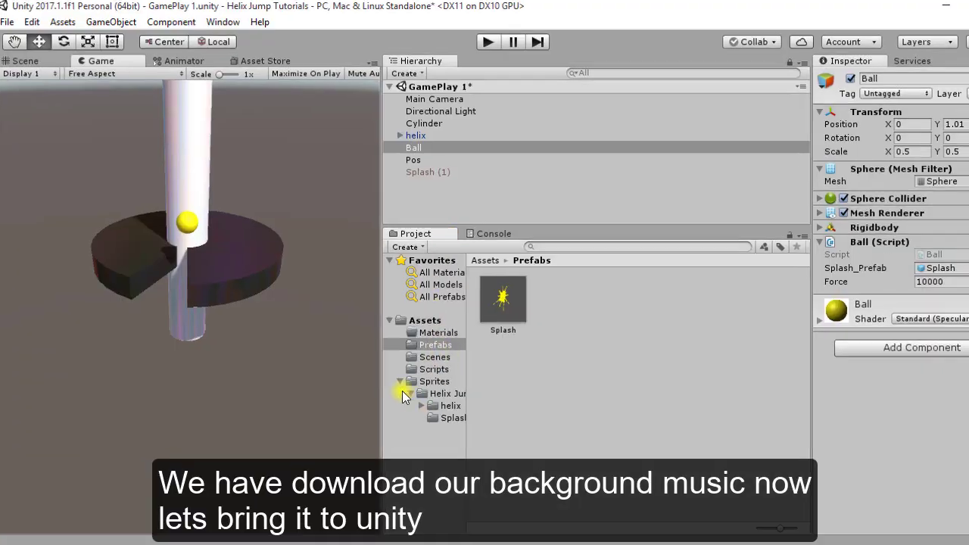
{"action": "left_click", "coordinate": [404, 382]}
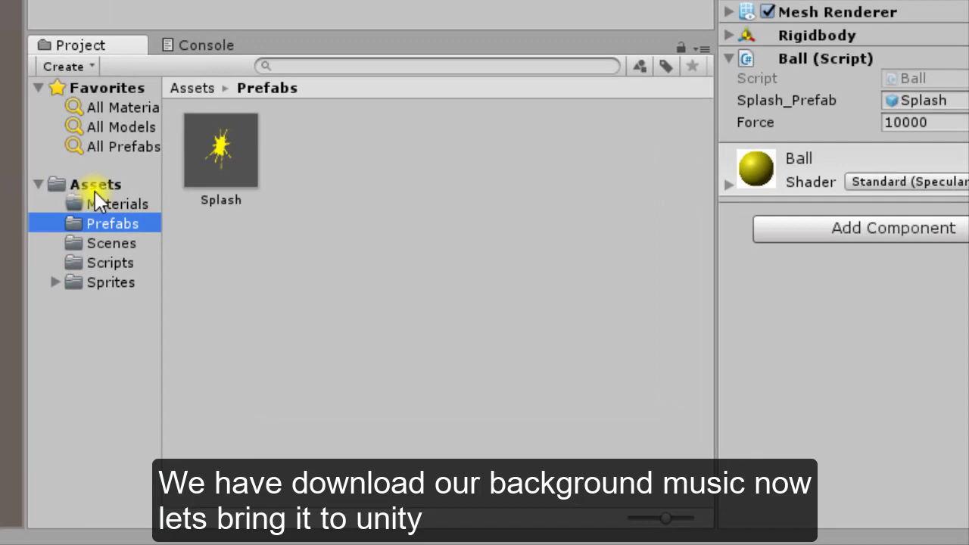
{"action": "left_click", "coordinate": [95, 191]}
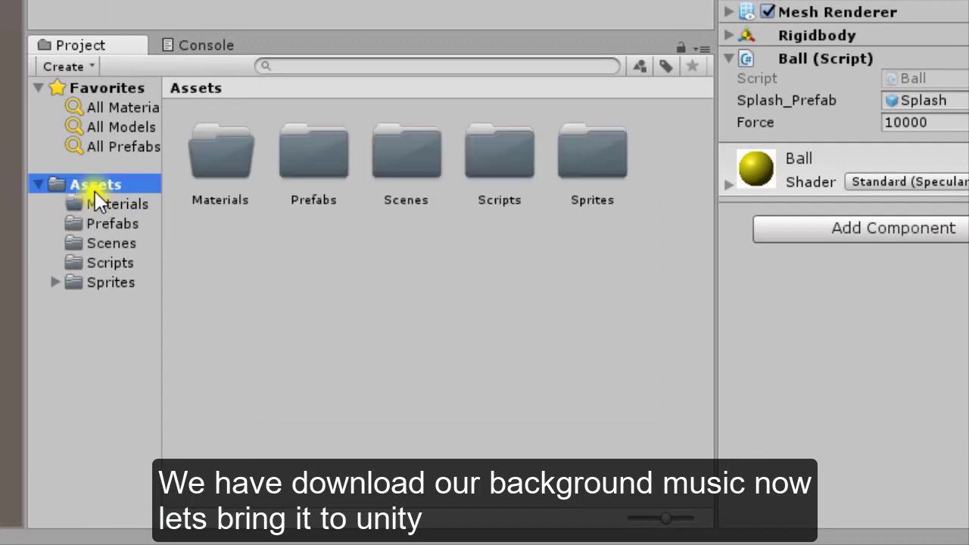
{"action": "right_click", "coordinate": [95, 191]}
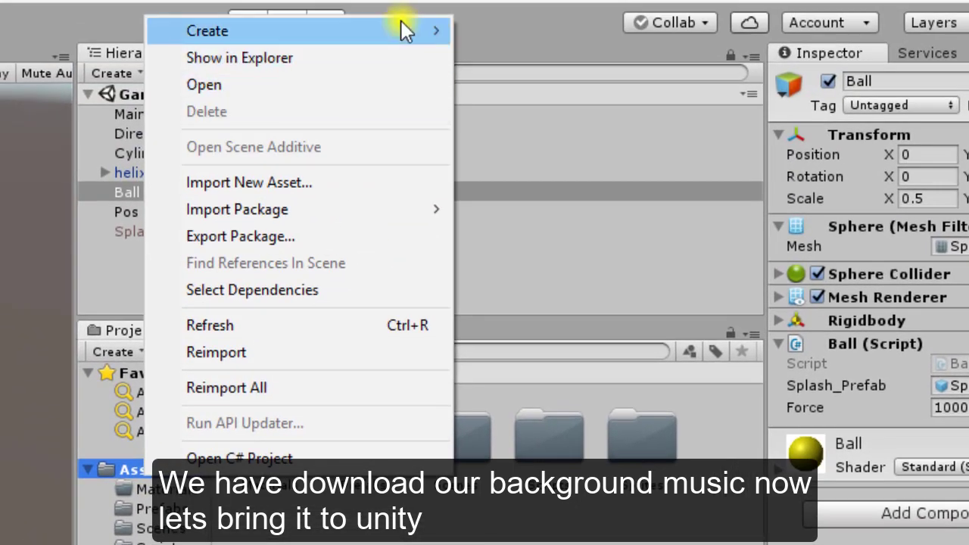
{"action": "mouse_move", "coordinate": [432, 26]}
{"action": "left_click", "coordinate": [510, 31]}
{"action": "type", "text": "S"}
{"action": "type", "text": "ounds"}
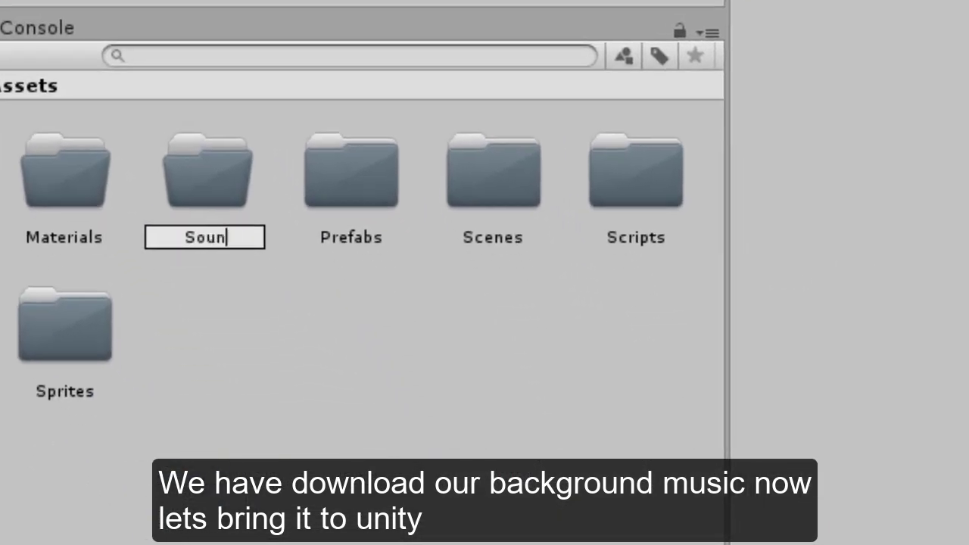
{"action": "key", "text": "Return"}
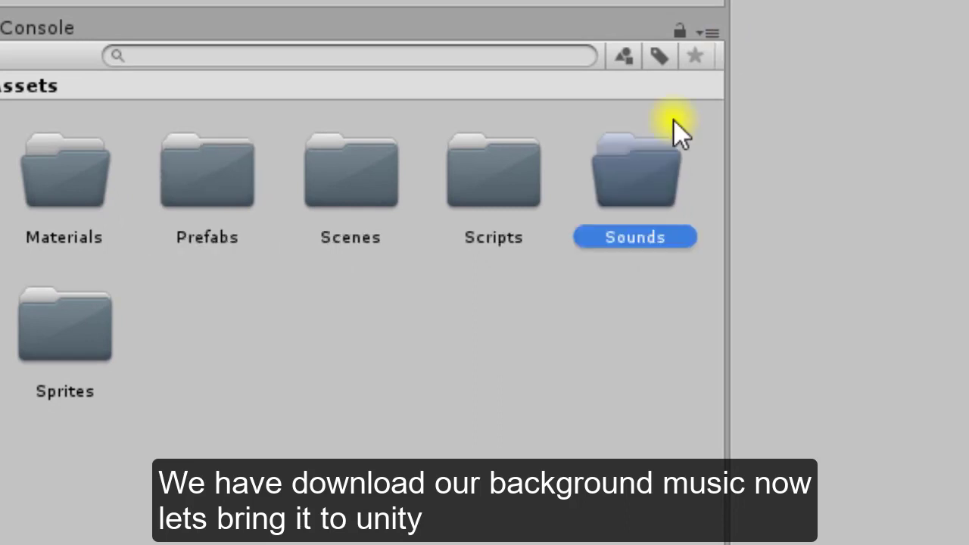
Step: Open the Sounds folder and reveal it in File Explorer
{"action": "double_click", "coordinate": [622, 203]}
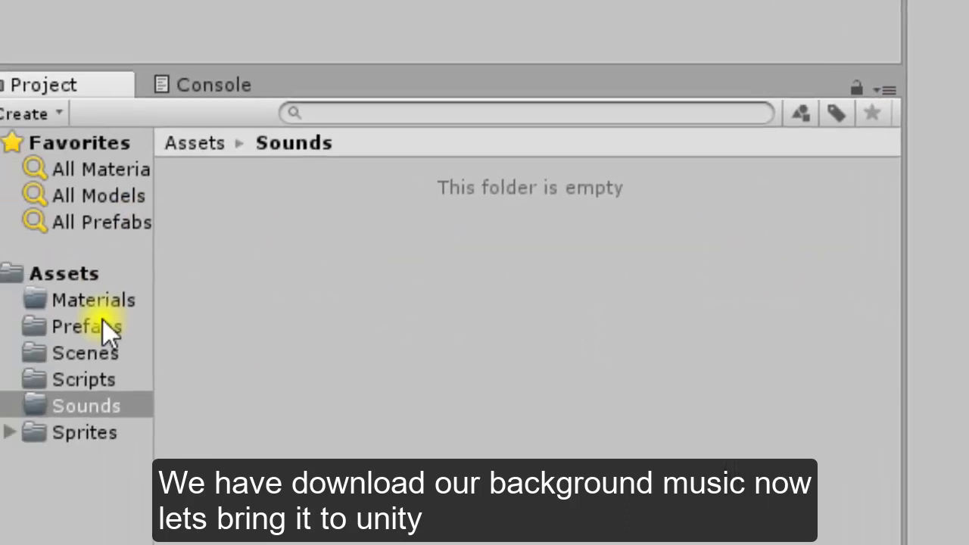
{"action": "right_click", "coordinate": [123, 434]}
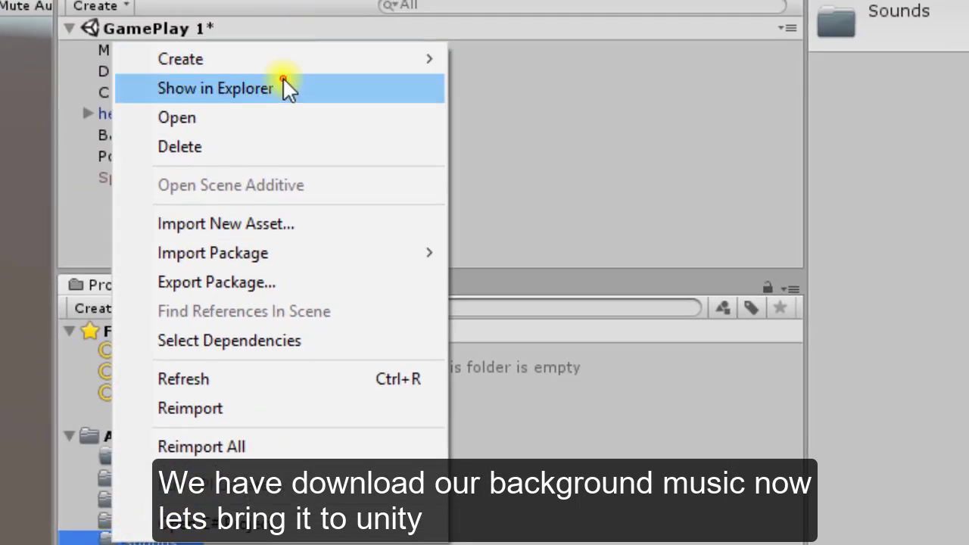
{"action": "left_click", "coordinate": [283, 79]}
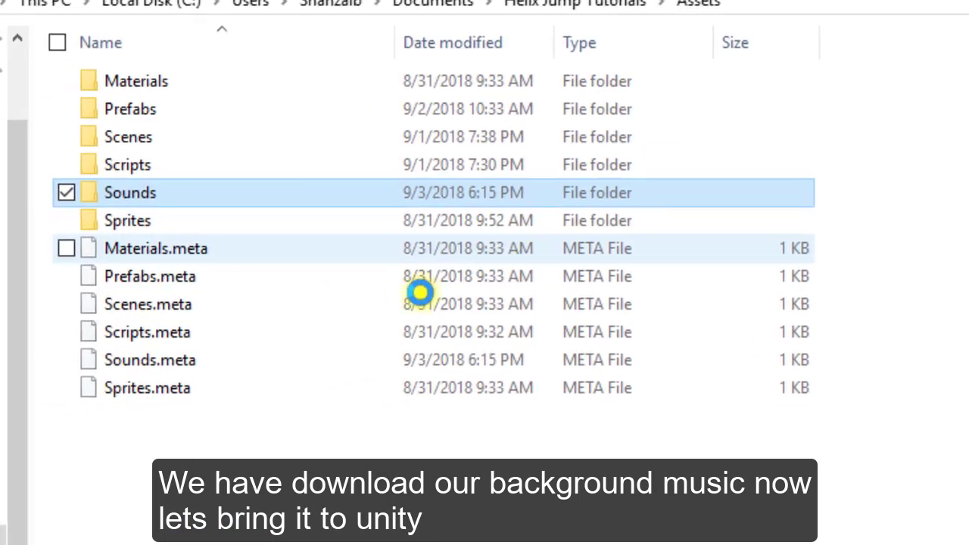
Step: Paste Tiptoe.mp3 into the Assets/Sounds folder in File Explorer
{"action": "double_click", "coordinate": [176, 199]}
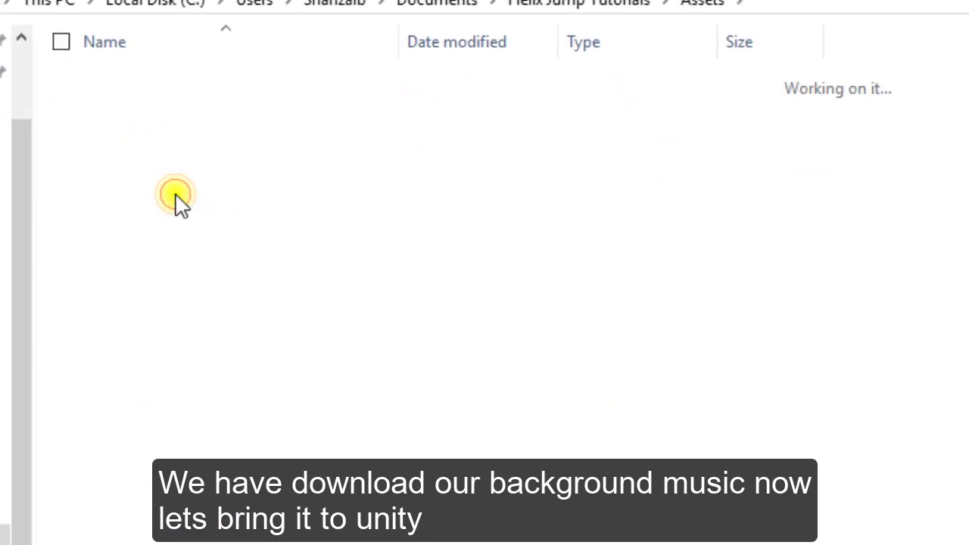
{"action": "right_click", "coordinate": [141, 72]}
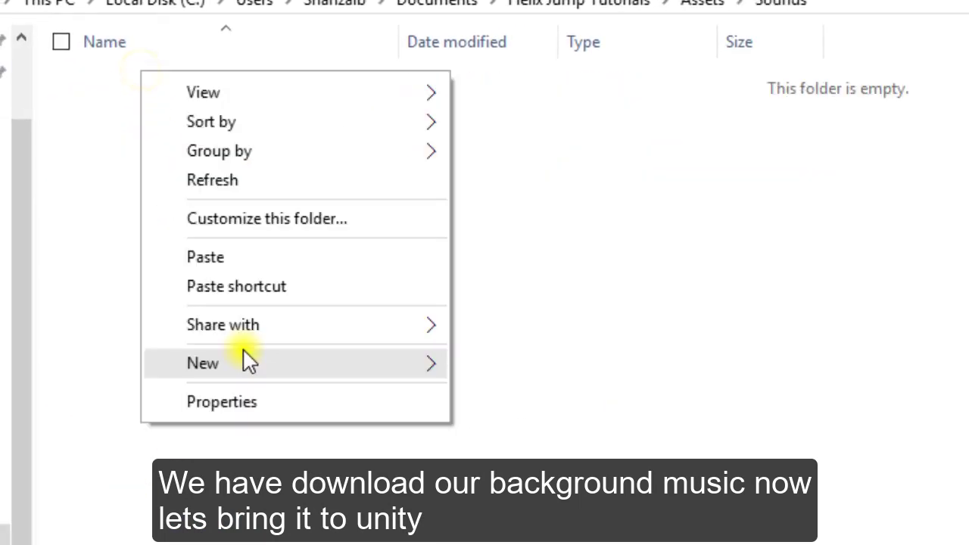
{"action": "left_click", "coordinate": [299, 255]}
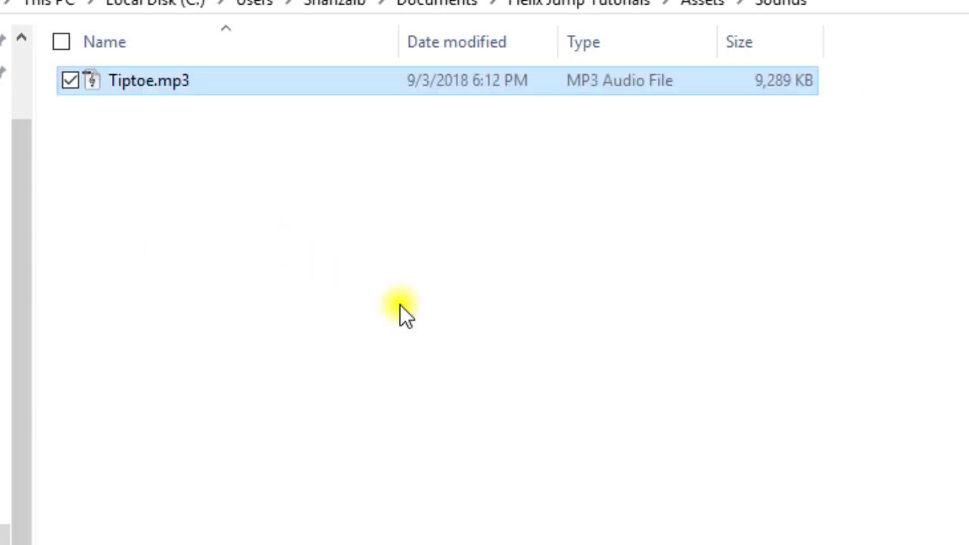
{"action": "left_click", "coordinate": [404, 213]}
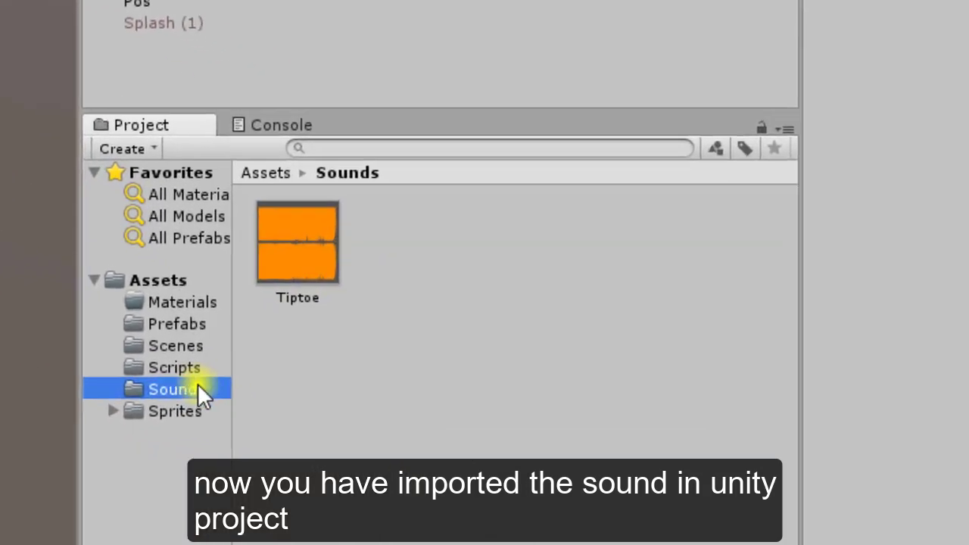
Step: Add a new empty GameObject to the GamePlay 1 scene via the Hierarchy Create menu
{"action": "left_click", "coordinate": [198, 383]}
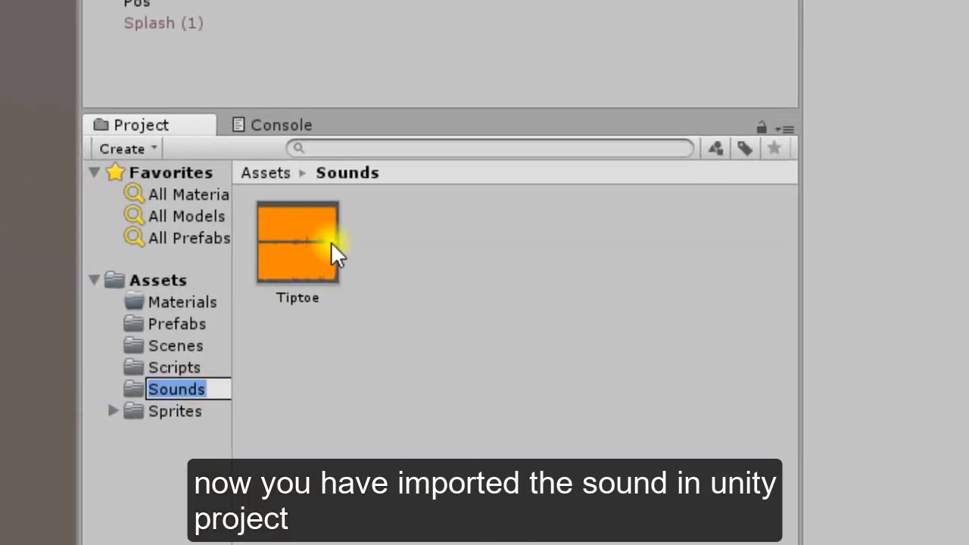
{"action": "key", "text": "Return"}
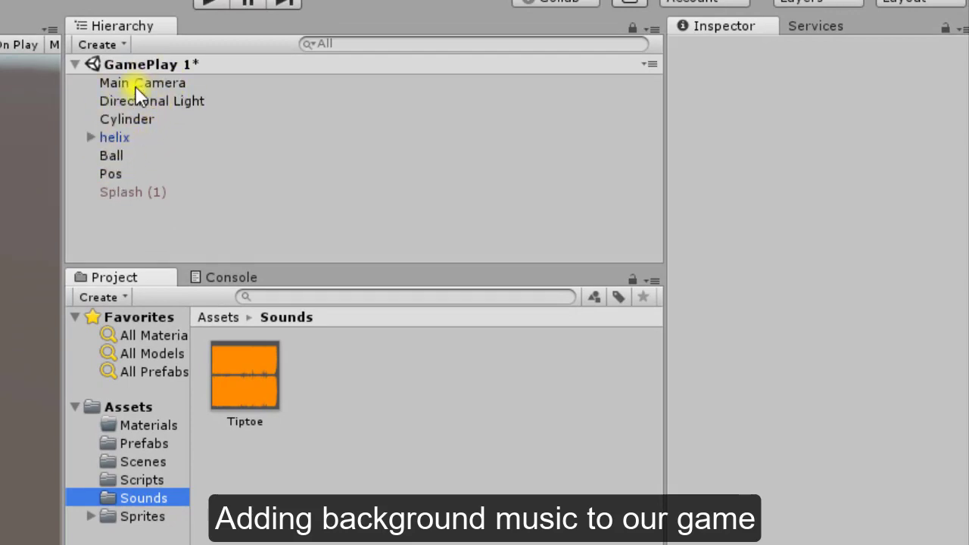
{"action": "left_click", "coordinate": [103, 45]}
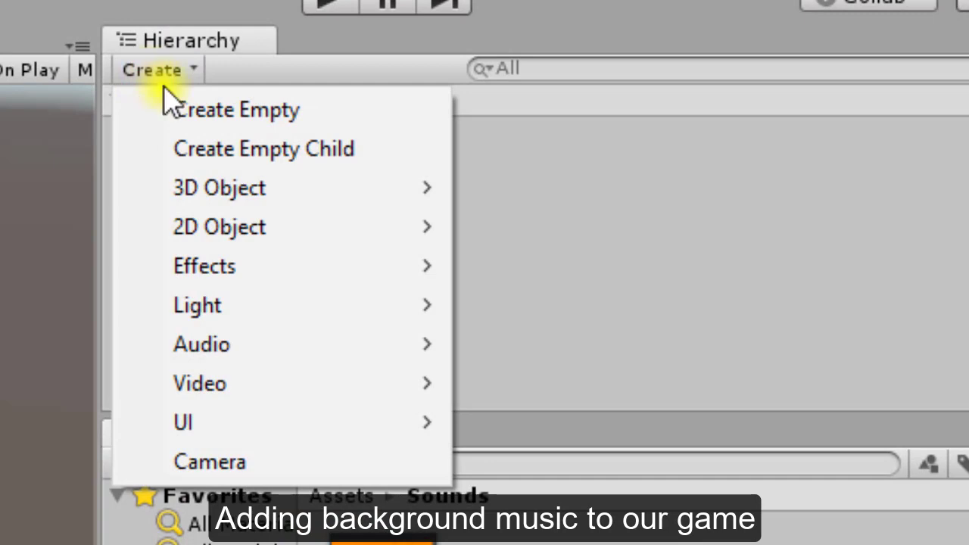
{"action": "left_click", "coordinate": [164, 92]}
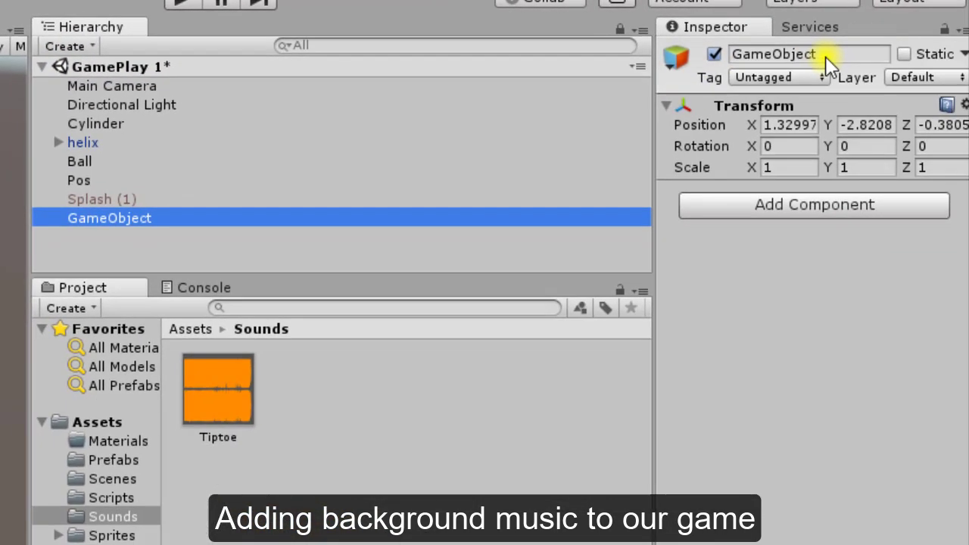
Step: Rename the new GameObject to music_Background in the Inspector
{"action": "left_click", "coordinate": [826, 56]}
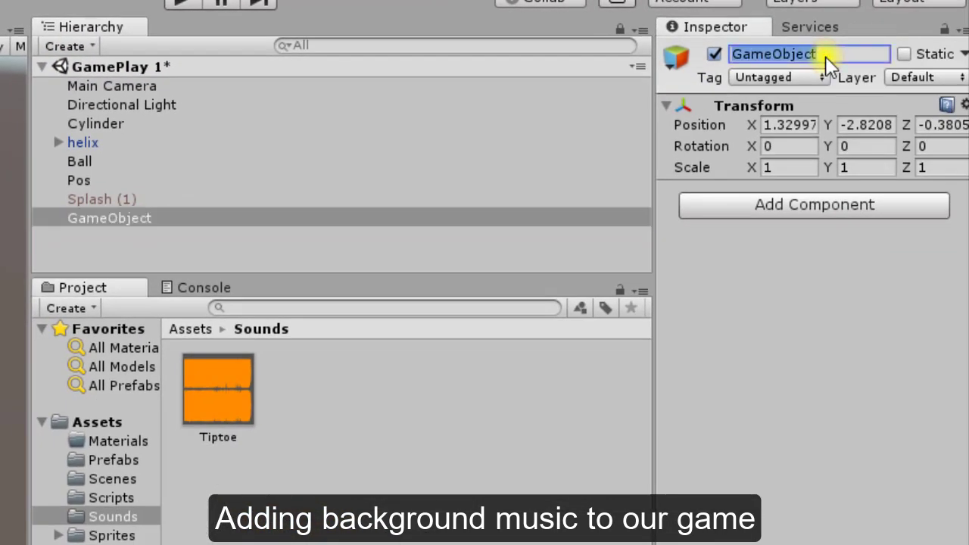
{"action": "type", "text": "Backgro"}
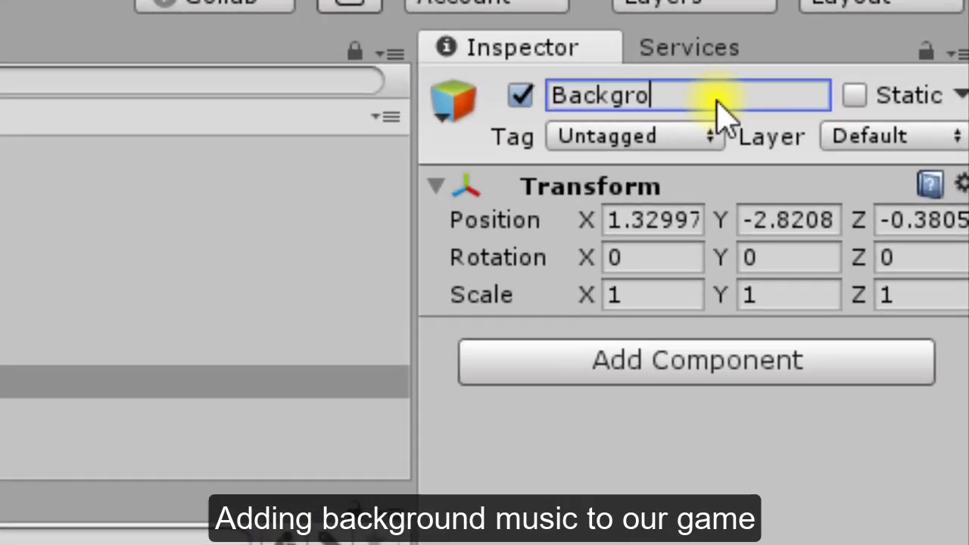
{"action": "type", "text": "un"}
{"action": "key", "text": "BackSpace"}
{"action": "type", "text": "und"}
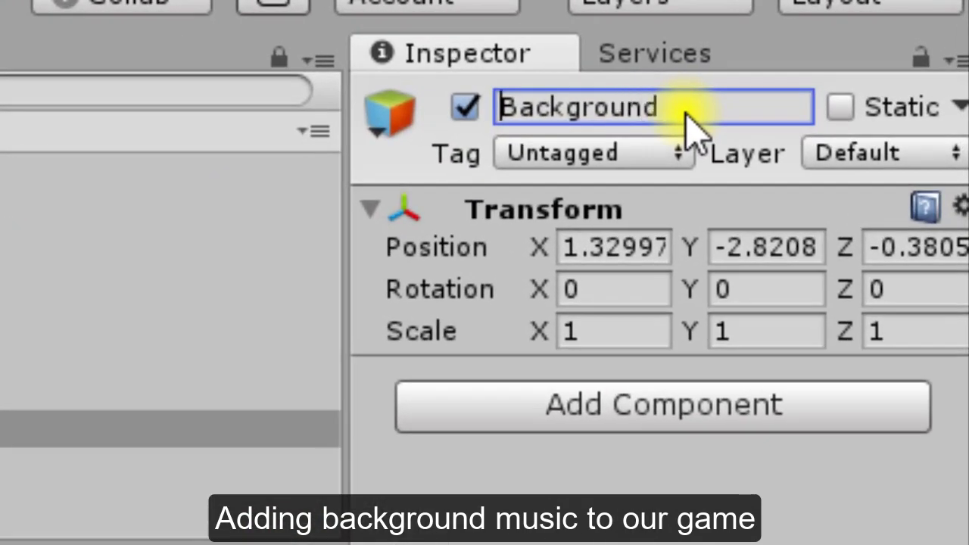
{"action": "type", "text": "_"}
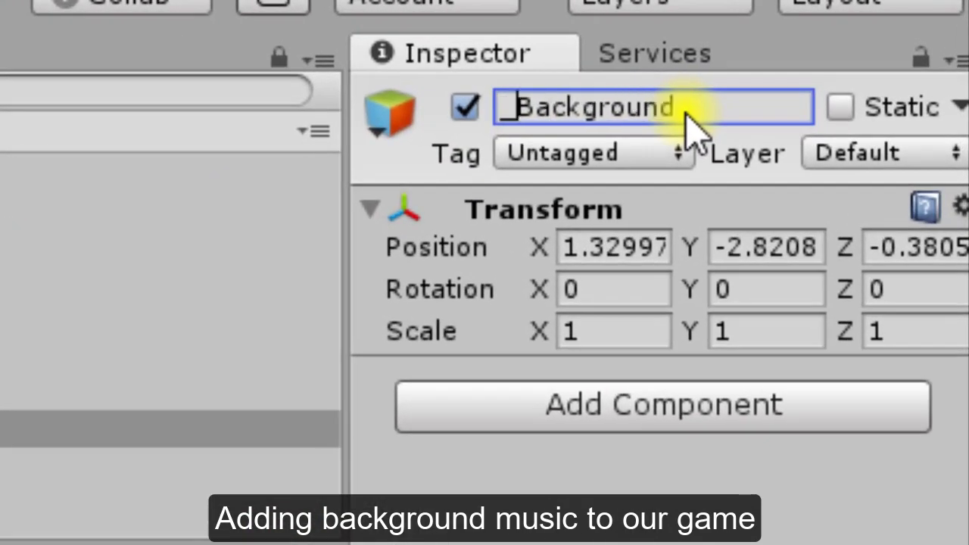
{"action": "type", "text": "m"}
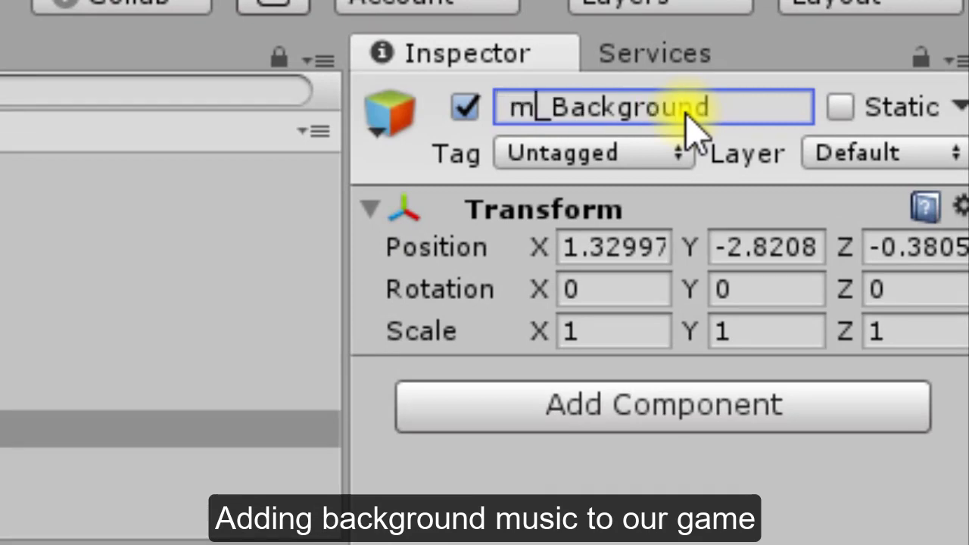
{"action": "type", "text": "US"}
{"action": "key", "text": "BackSpace"}
{"action": "key", "text": "BackSpace"}
{"action": "type", "text": "usic"}
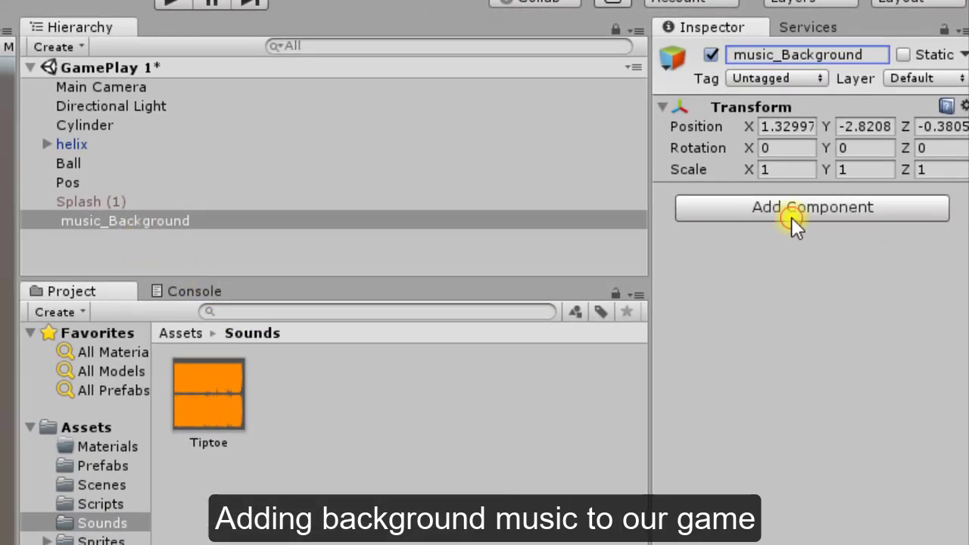
Step: Give music_Background an Audio Source using the Tiptoe clip and play the game
{"action": "left_click", "coordinate": [791, 217]}
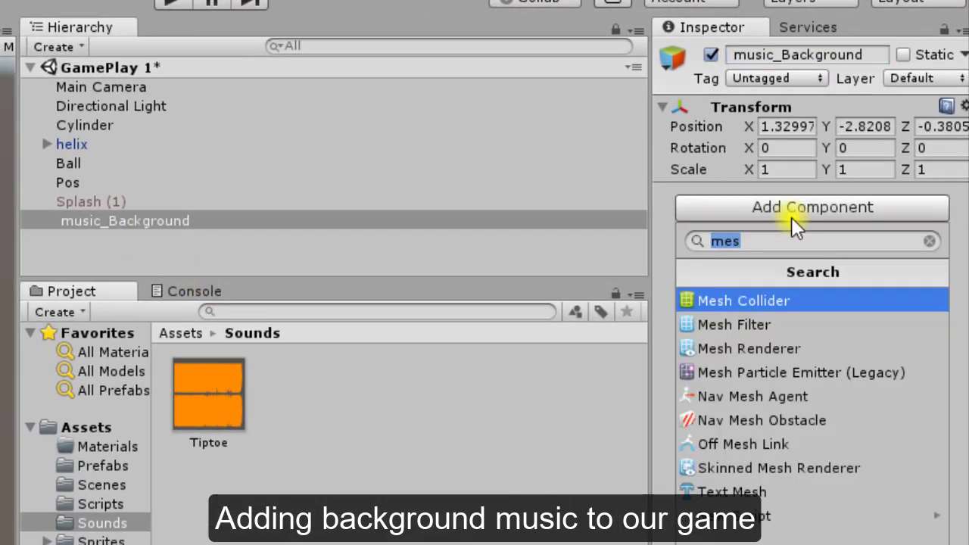
{"action": "type", "text": "audios"}
{"action": "key", "text": "Return"}
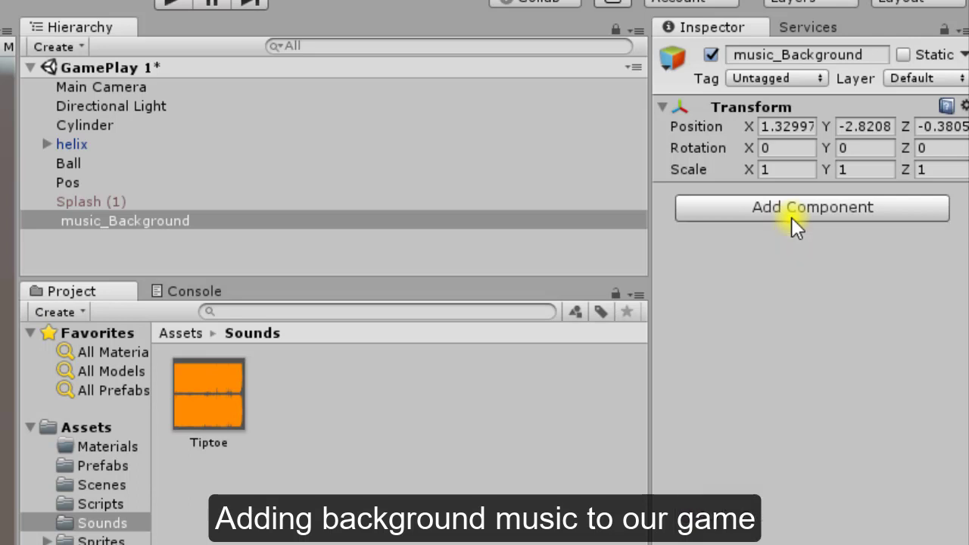
{"action": "left_click_drag", "start_coordinate": [207, 377], "coordinate": [874, 220]}
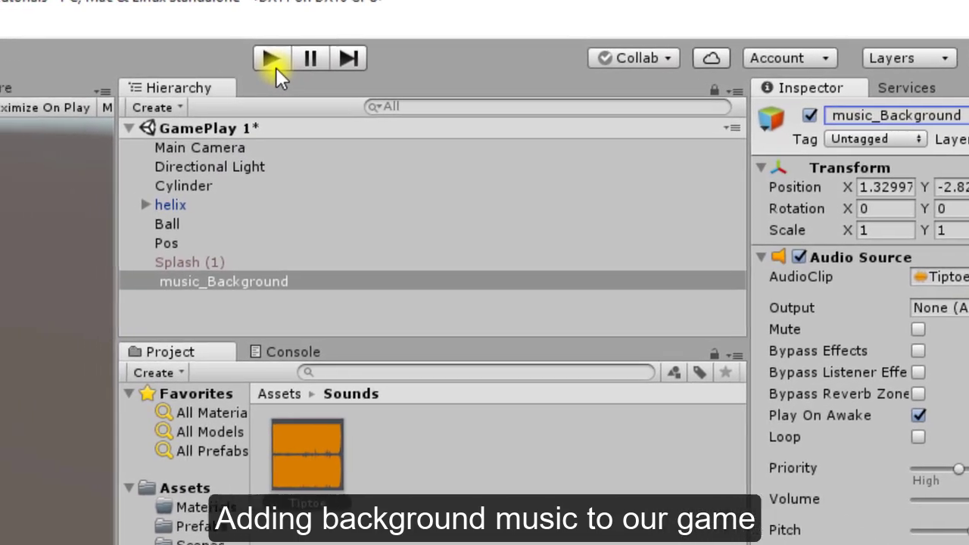
{"action": "left_click", "coordinate": [275, 67]}
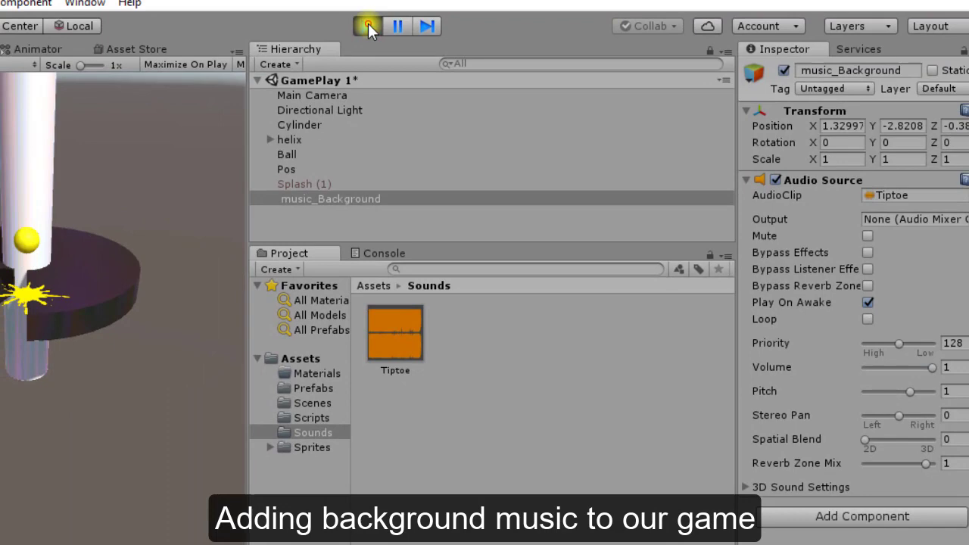
Step: Set the Audio Source volume to 0.22 with Loop enabled, then rerun the game
{"action": "left_click", "coordinate": [369, 27]}
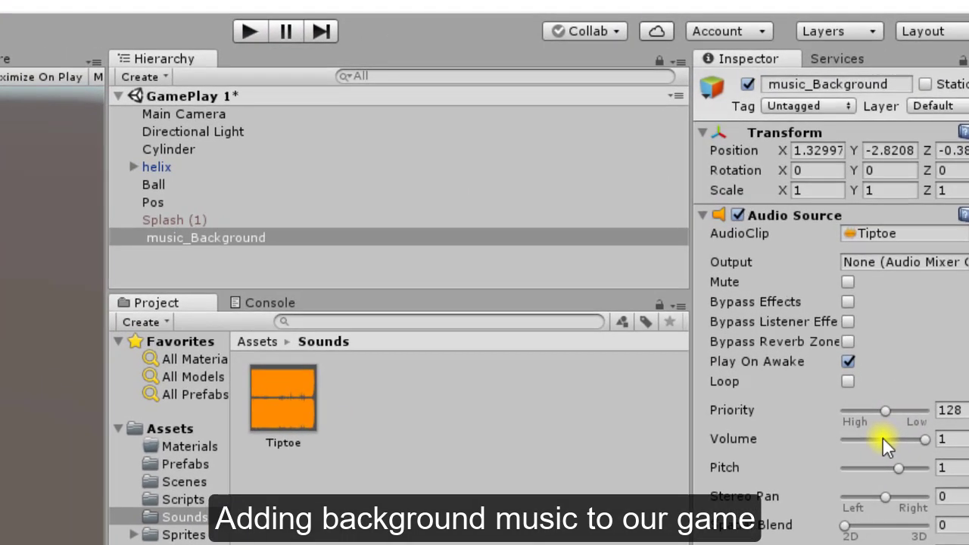
{"action": "left_click", "coordinate": [867, 438]}
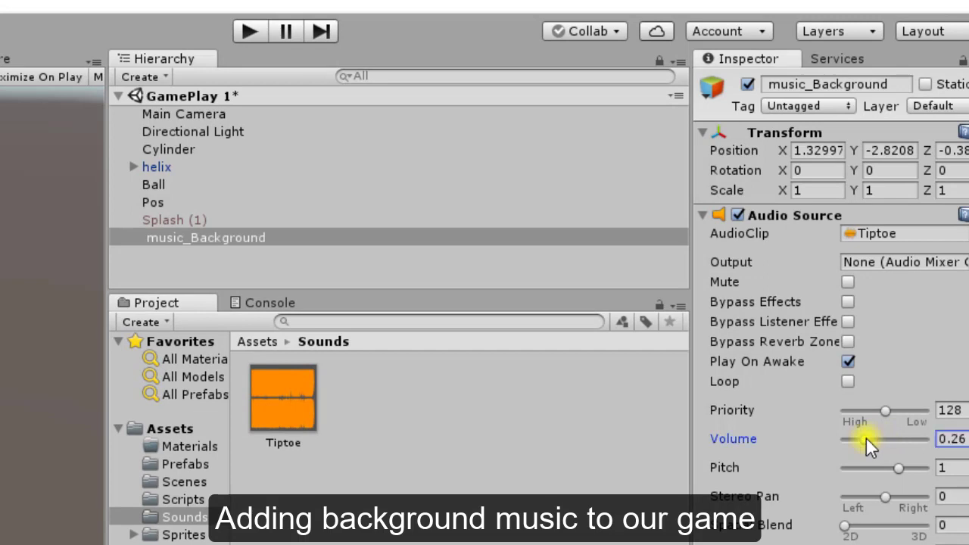
{"action": "left_click_drag", "start_coordinate": [865, 437], "coordinate": [862, 439]}
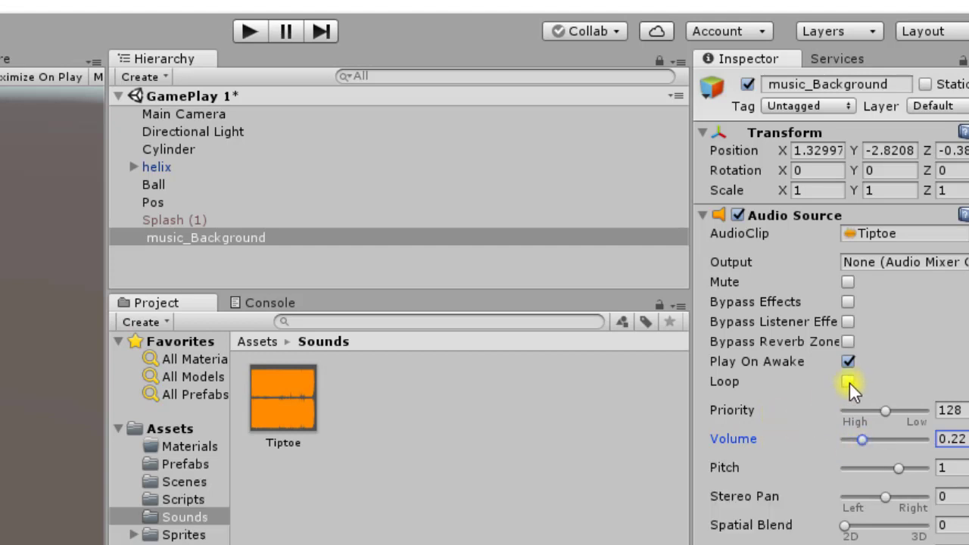
{"action": "left_click", "coordinate": [848, 382]}
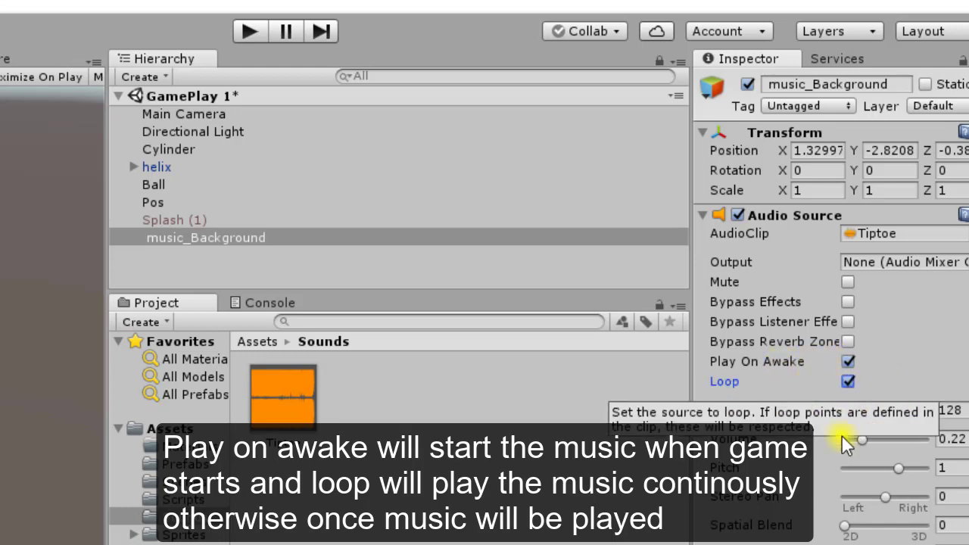
{"action": "left_click", "coordinate": [250, 31]}
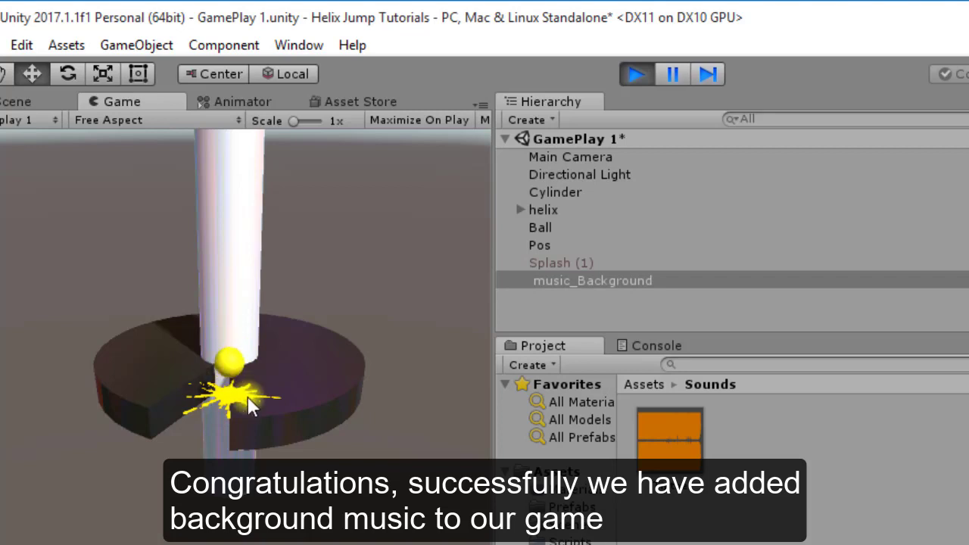
Step: Stop the running game and search Freesound for 'ball collide'
{"action": "left_click", "coordinate": [635, 72]}
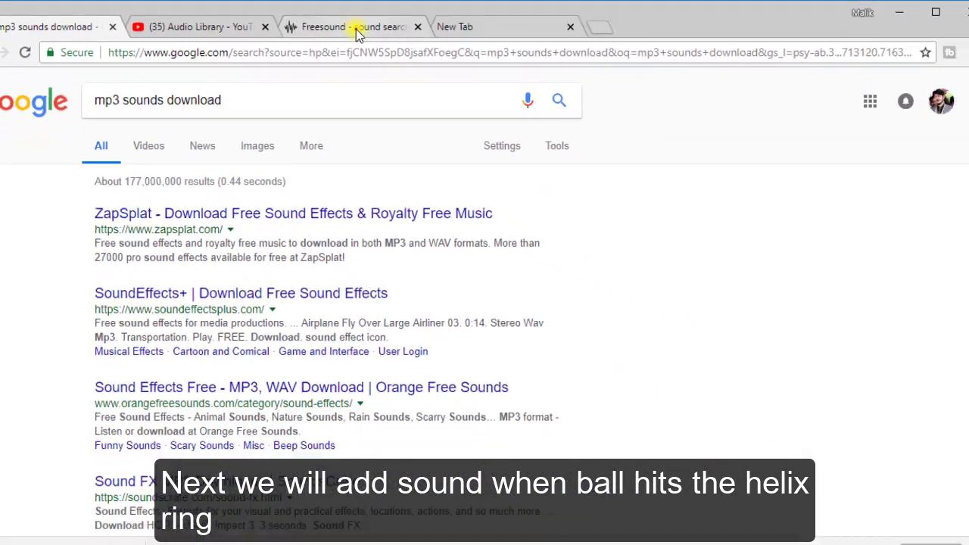
{"action": "left_click", "coordinate": [337, 25]}
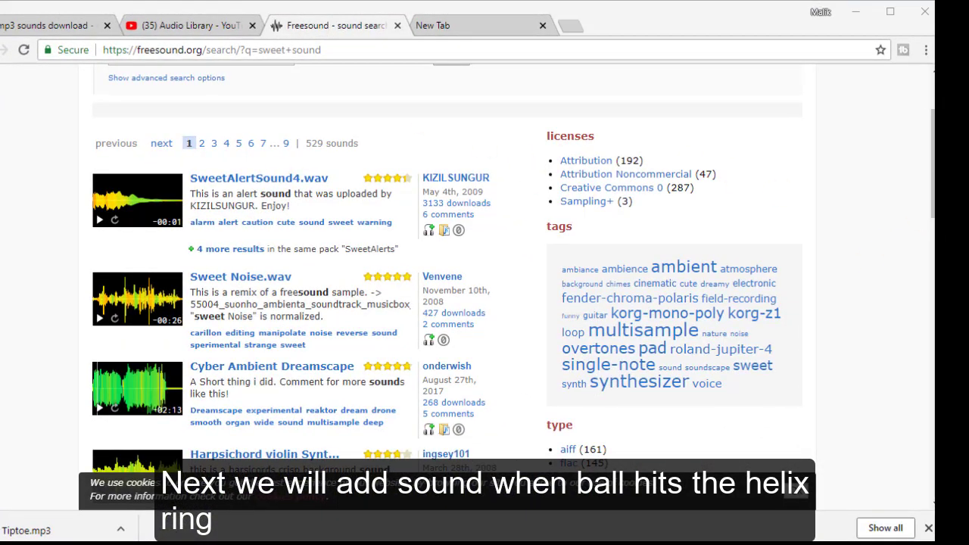
{"action": "scroll", "coordinate": [485, 303], "scroll_direction": "up", "scroll_amount": 3}
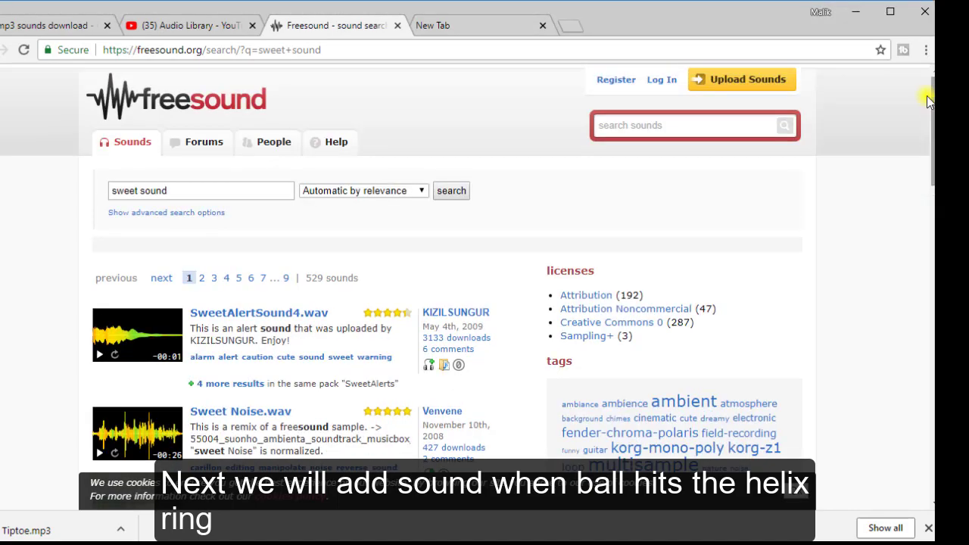
{"action": "left_click", "coordinate": [685, 119]}
{"action": "type", "text": "ball "}
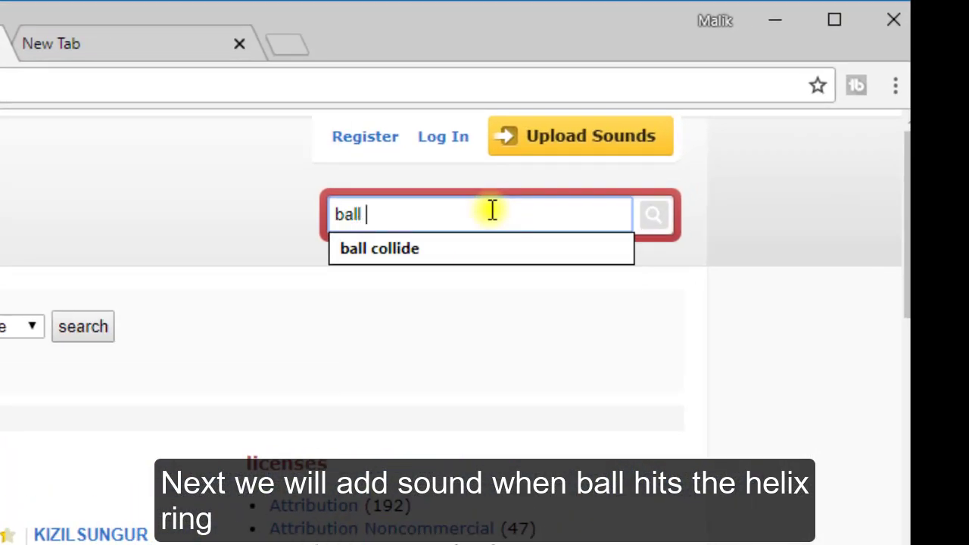
{"action": "type", "text": "collide"}
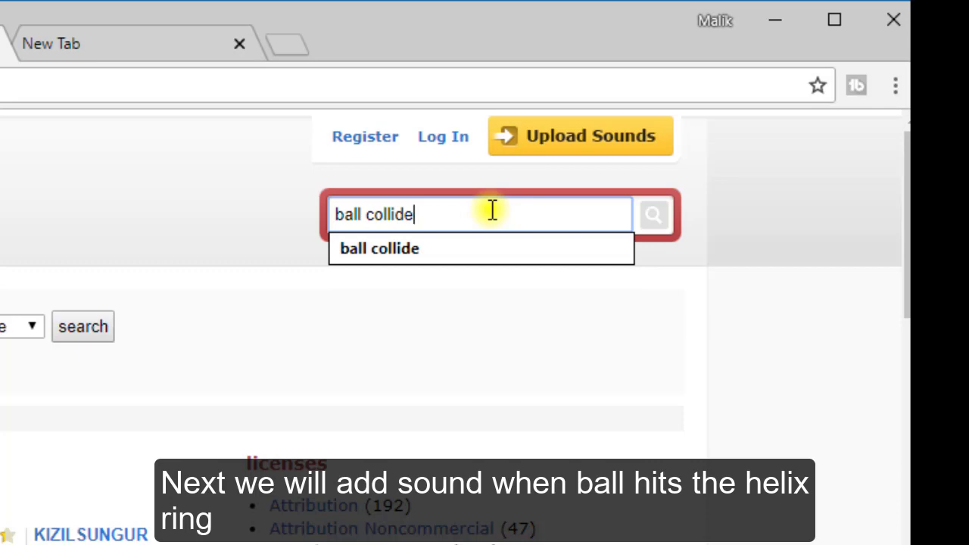
{"action": "key", "text": "Return"}
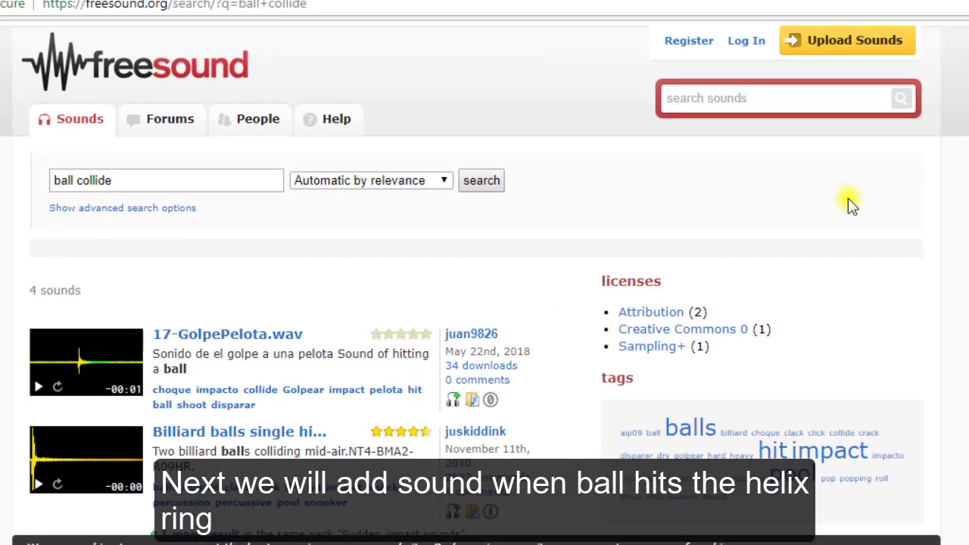
Step: Preview 17-GolpePelota.wav and Billiard balls, opening each in a new tab
{"action": "scroll", "coordinate": [484, 282], "scroll_direction": "down", "scroll_amount": 3}
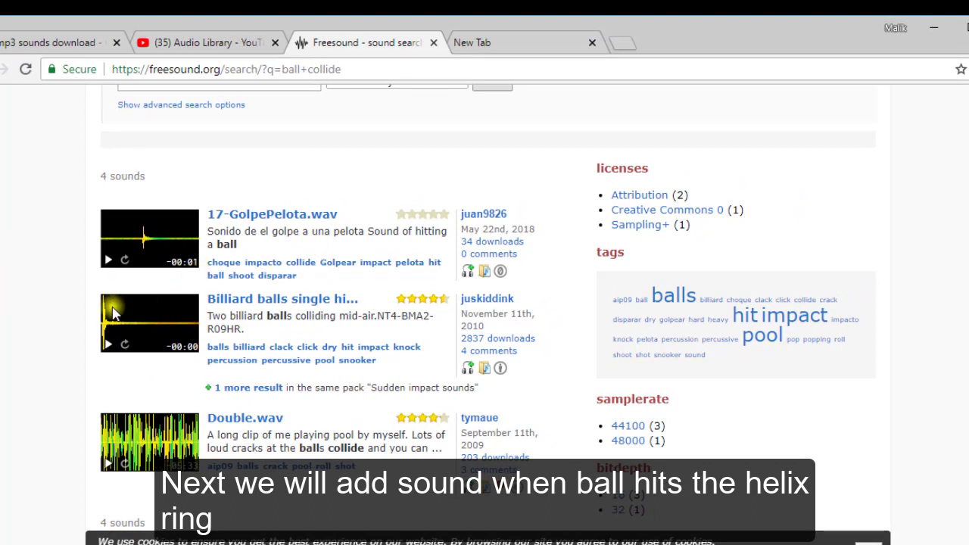
{"action": "left_click", "coordinate": [106, 265]}
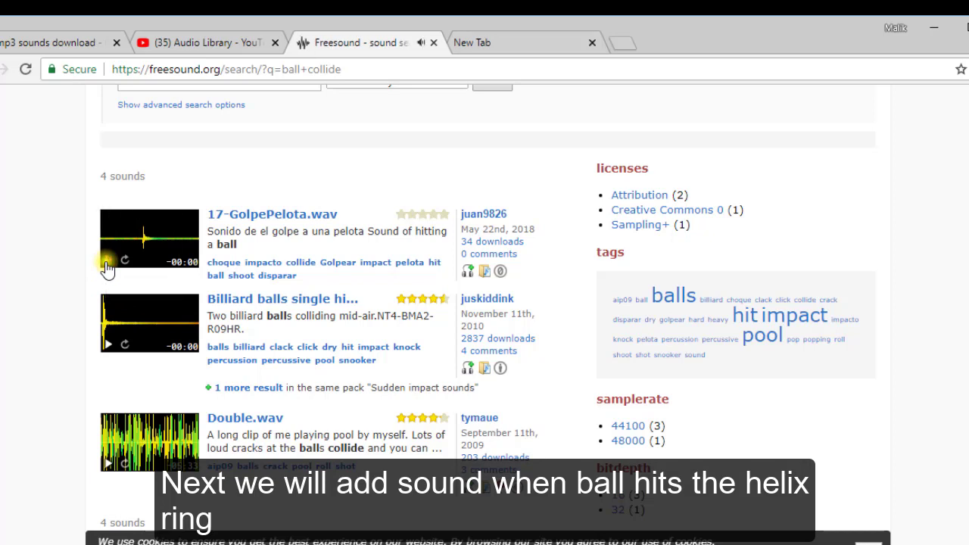
{"action": "left_click", "coordinate": [108, 345]}
{"action": "right_click", "coordinate": [225, 216]}
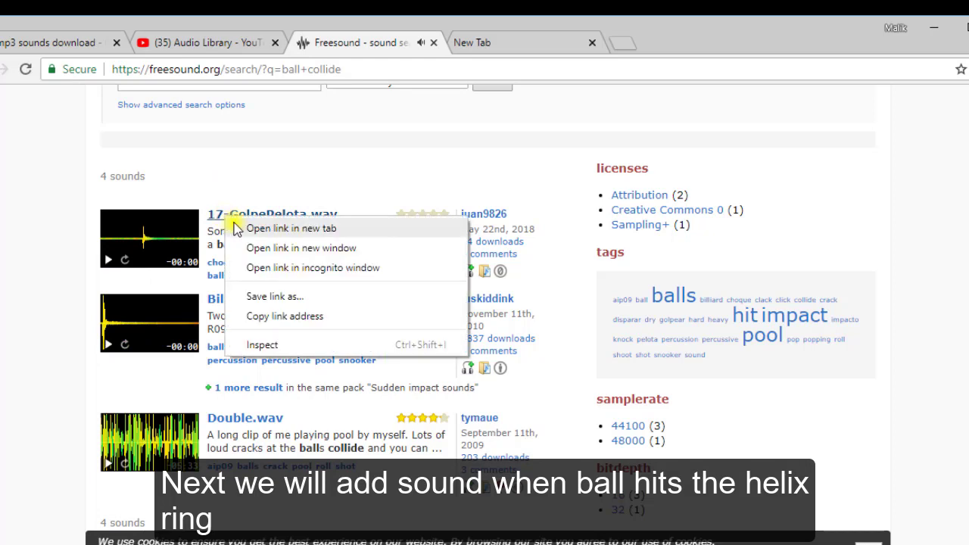
{"action": "left_click", "coordinate": [235, 225]}
{"action": "right_click", "coordinate": [303, 300]}
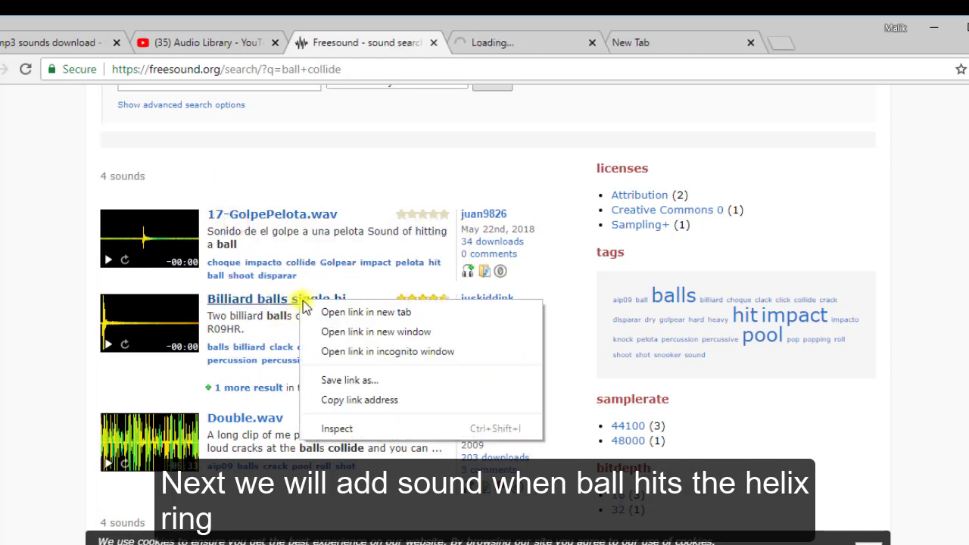
{"action": "left_click", "coordinate": [366, 312]}
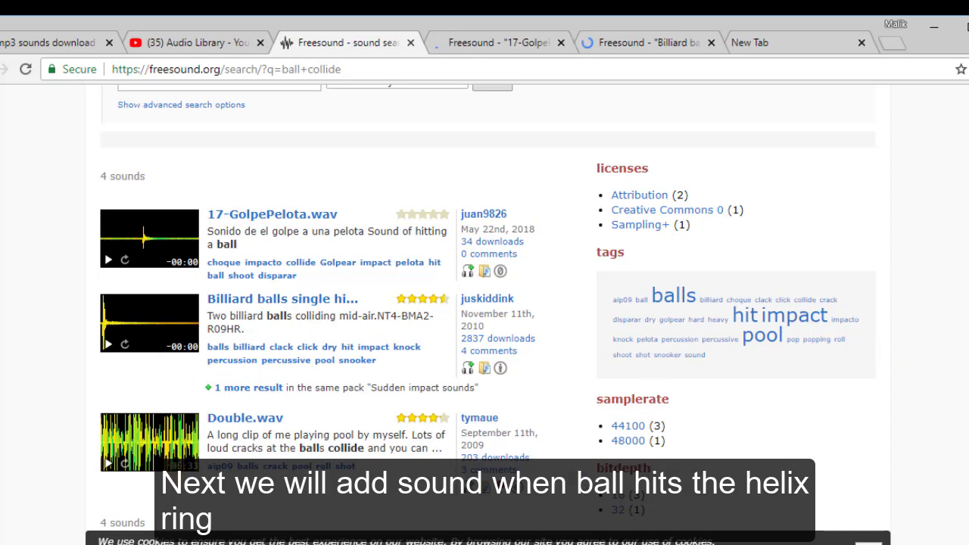
{"action": "scroll", "coordinate": [734, 144], "scroll_direction": "down", "scroll_amount": 2}
{"action": "scroll", "coordinate": [734, 143], "scroll_direction": "up", "scroll_amount": 4}
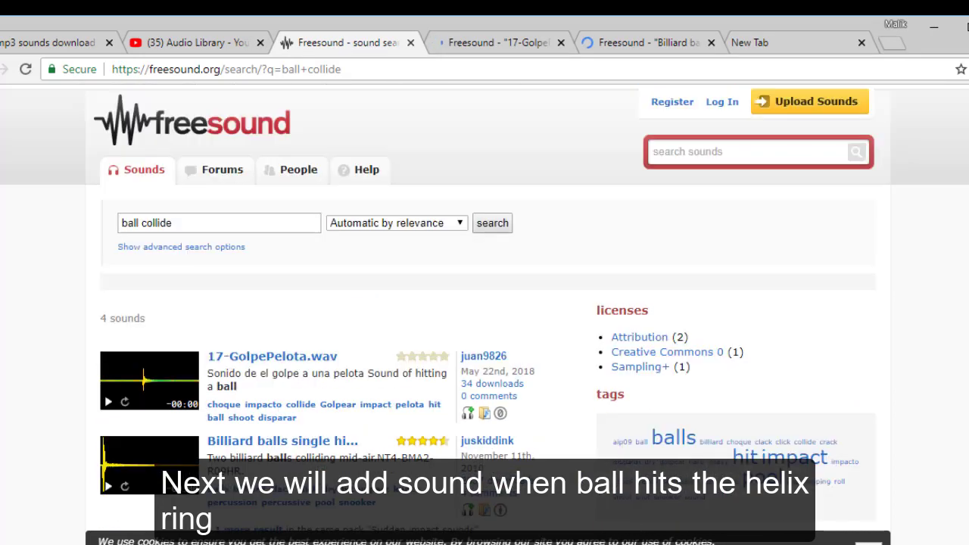
Step: Search Freesound for 'ball wa' and preview the Apple Bobbing sound
{"action": "left_click", "coordinate": [732, 148]}
{"action": "type", "text": "b"}
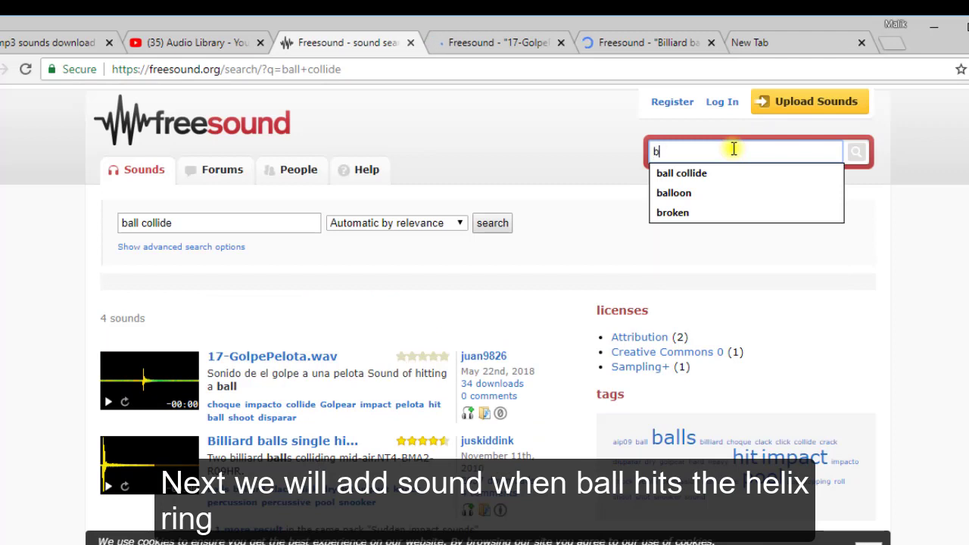
{"action": "type", "text": "all water"}
{"action": "key", "text": "Return"}
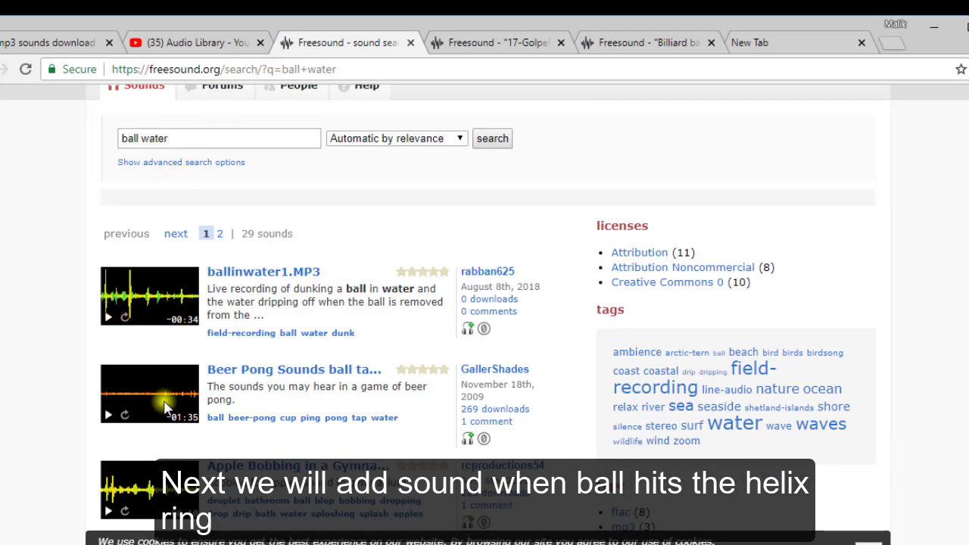
{"action": "left_click", "coordinate": [108, 511]}
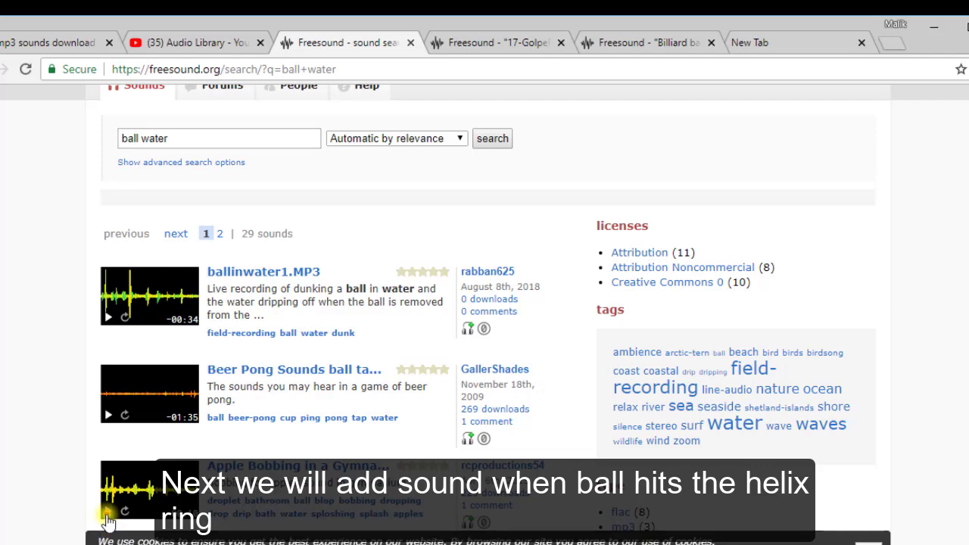
{"action": "scroll", "coordinate": [307, 416], "scroll_direction": "down", "scroll_amount": 6}
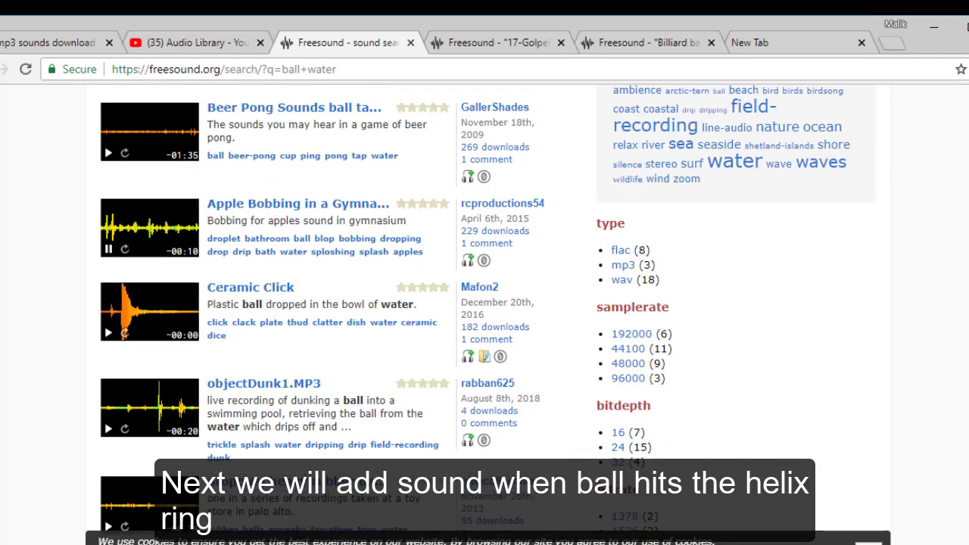
{"action": "scroll", "coordinate": [306, 417], "scroll_direction": "up", "scroll_amount": 2}
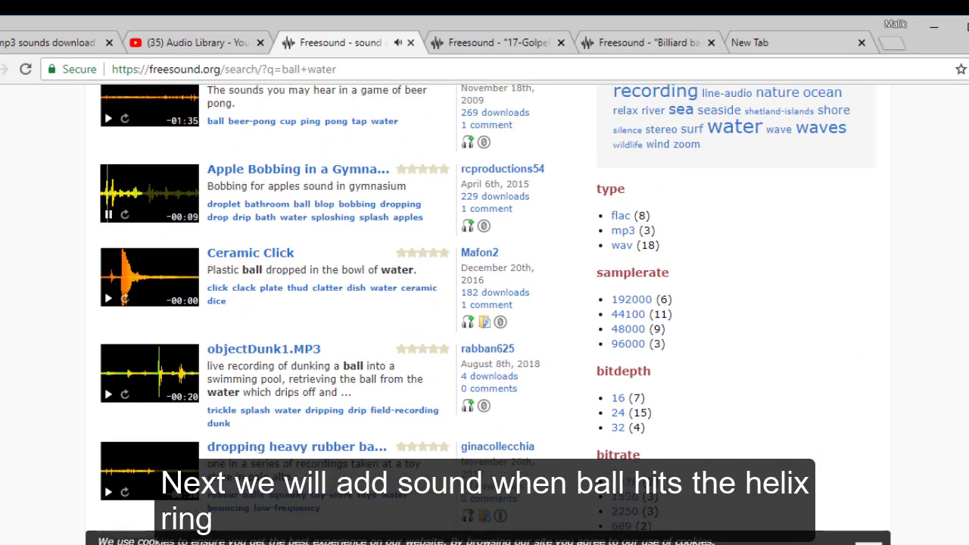
{"action": "left_click", "coordinate": [109, 219]}
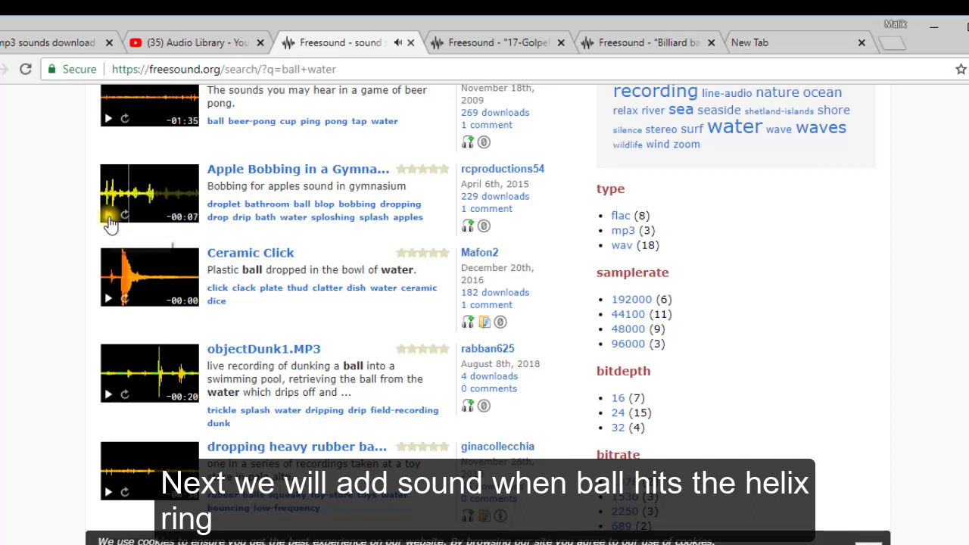
Step: Preview Ceramic Click and open it in a new tab, then preview Shisha bubbling
{"action": "left_click", "coordinate": [106, 300]}
{"action": "right_click", "coordinate": [270, 259]}
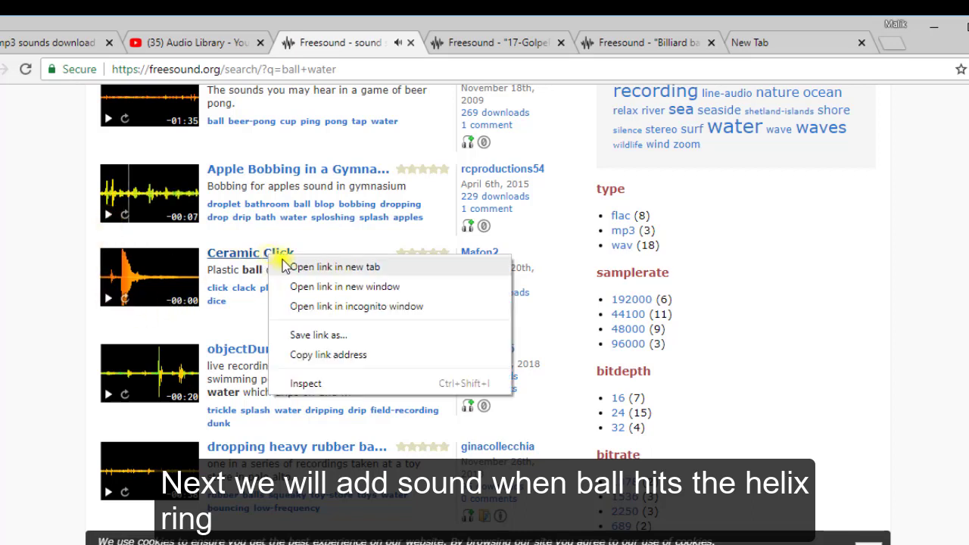
{"action": "left_click", "coordinate": [303, 264]}
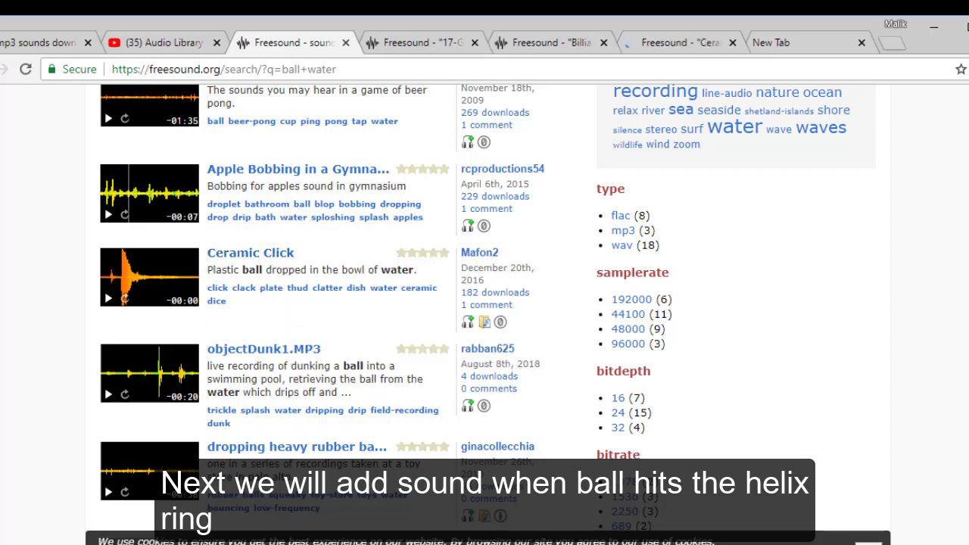
{"action": "scroll", "coordinate": [479, 290], "scroll_direction": "down", "scroll_amount": 2}
{"action": "scroll", "coordinate": [478, 289], "scroll_direction": "down", "scroll_amount": 1}
{"action": "scroll", "coordinate": [479, 289], "scroll_direction": "down", "scroll_amount": 1}
{"action": "scroll", "coordinate": [748, 401], "scroll_direction": "down", "scroll_amount": 2}
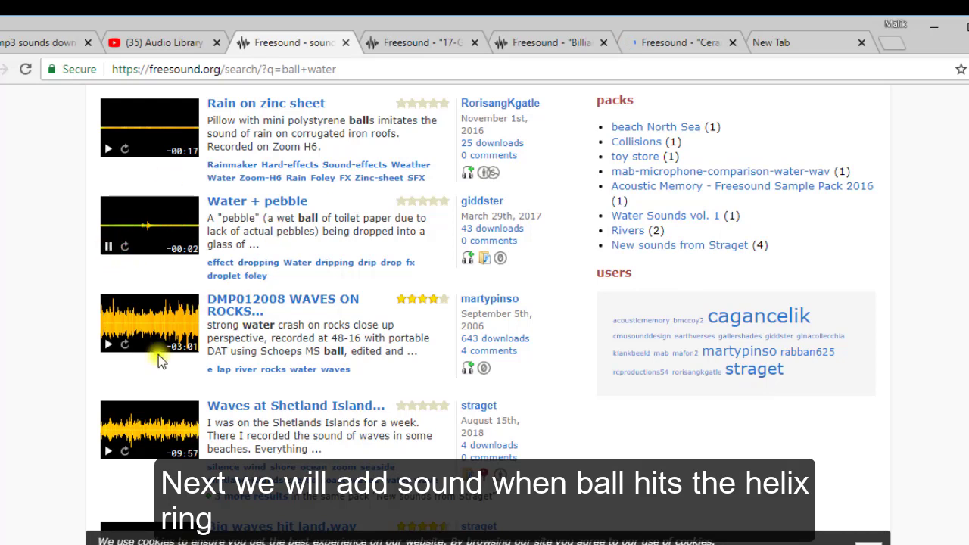
{"action": "scroll", "coordinate": [484, 302], "scroll_direction": "down", "scroll_amount": 5}
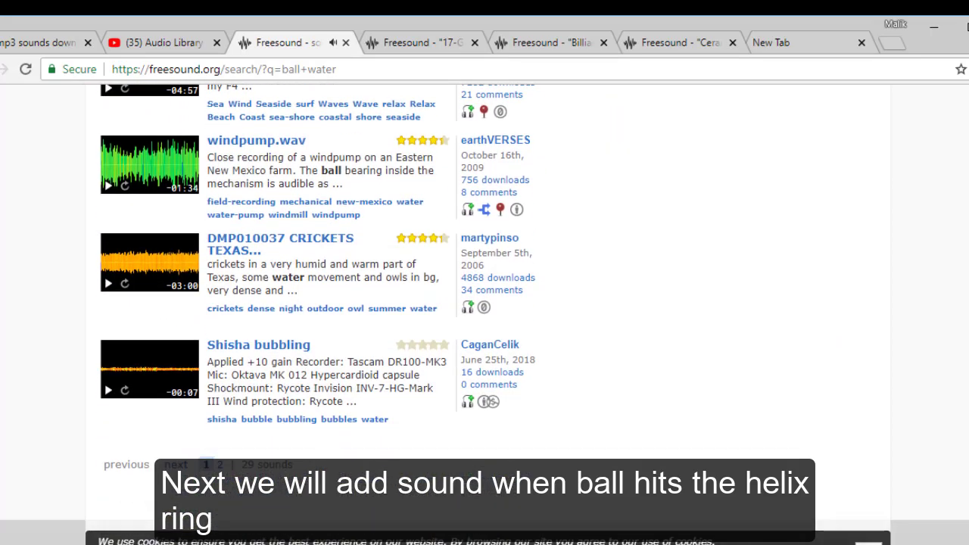
{"action": "left_click", "coordinate": [108, 399]}
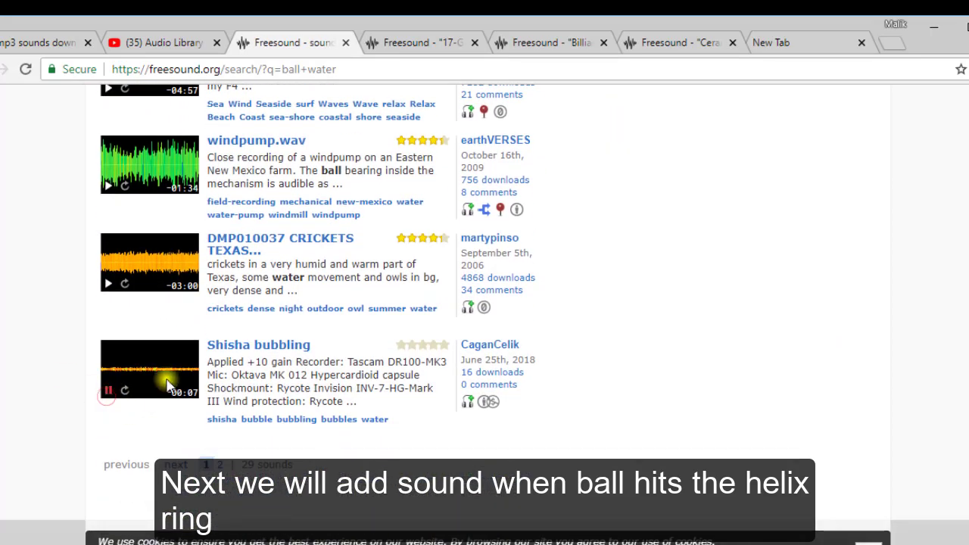
{"action": "left_click", "coordinate": [109, 390]}
{"action": "scroll", "coordinate": [484, 303], "scroll_direction": "up", "scroll_amount": 8}
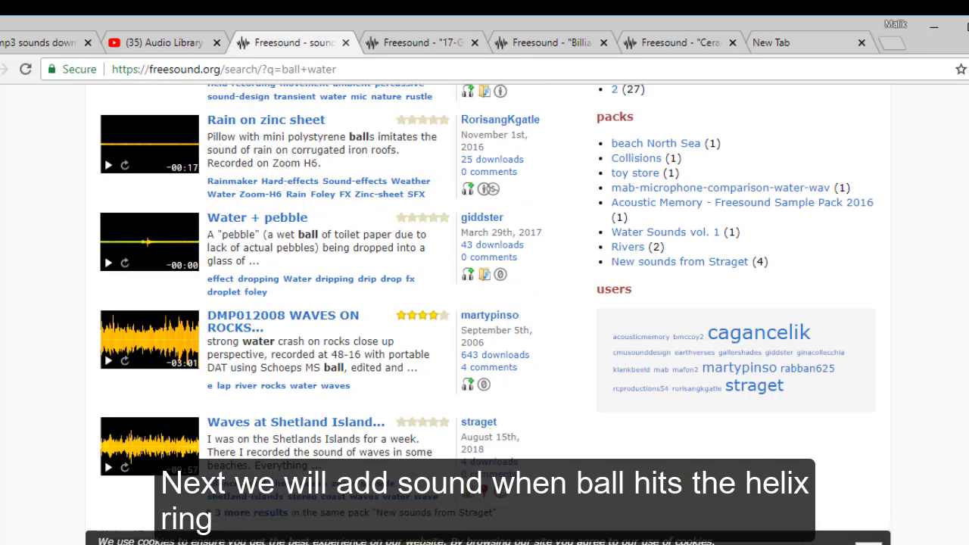
{"action": "scroll", "coordinate": [485, 303], "scroll_direction": "up", "scroll_amount": 8}
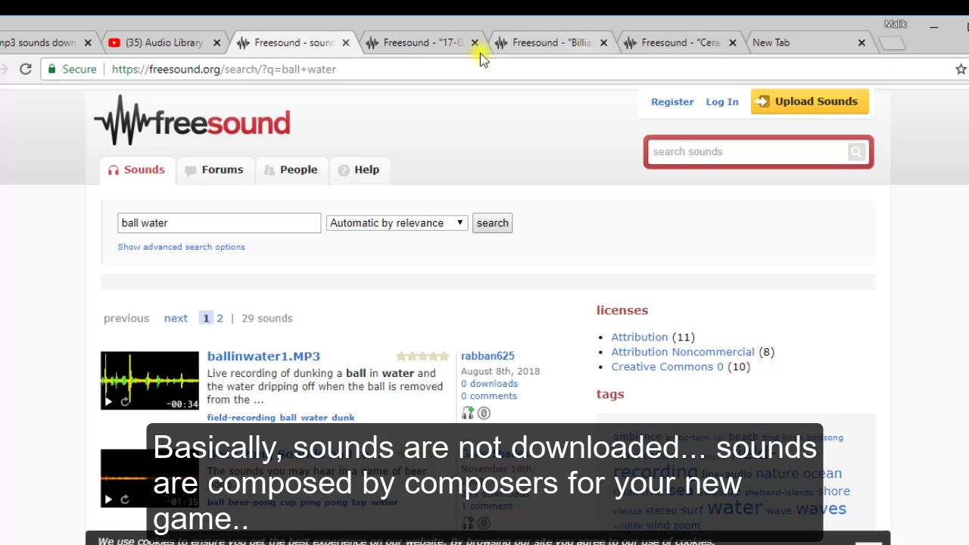
Step: Play the 17-GolpePelota.wav and Ceramic Click sound pages, then return to the ball fall results
{"action": "left_click", "coordinate": [432, 46]}
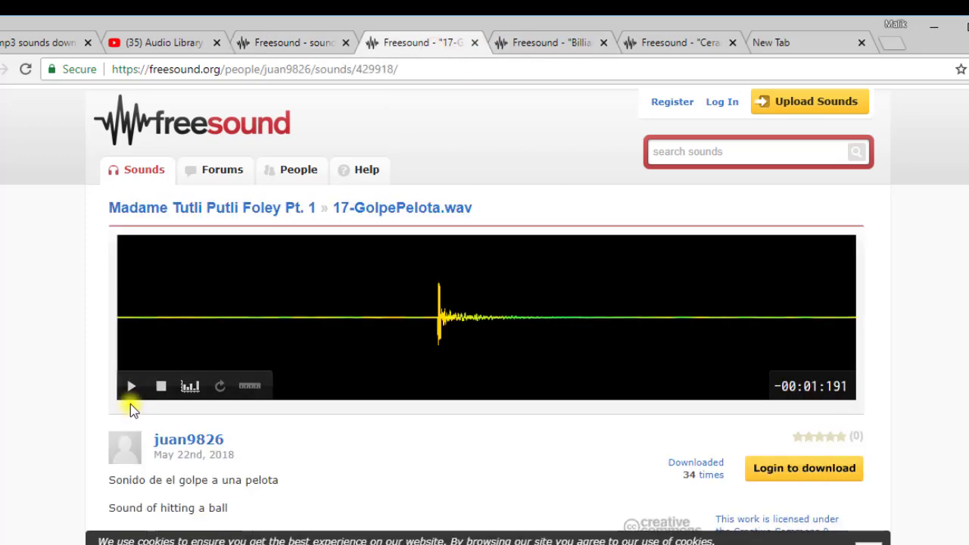
{"action": "left_click", "coordinate": [131, 386]}
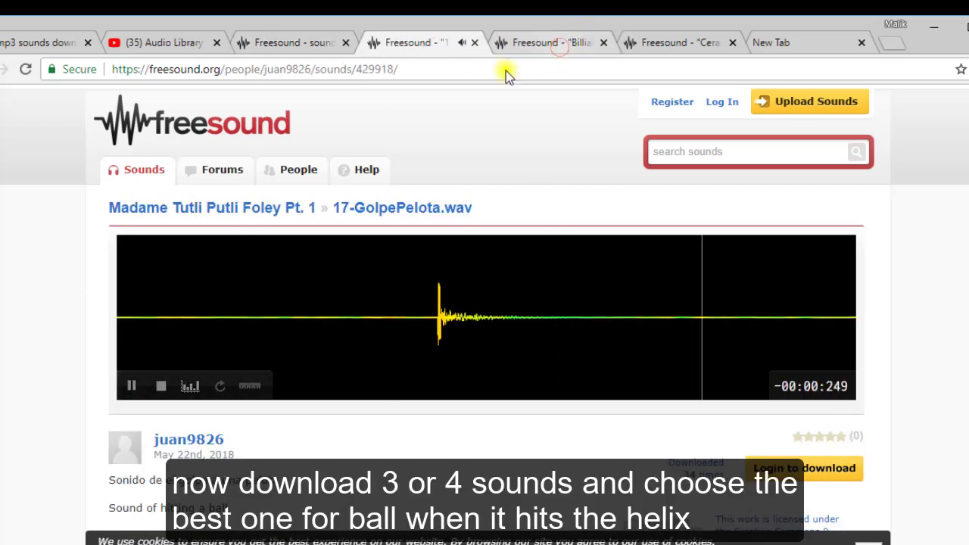
{"action": "left_click", "coordinate": [541, 44]}
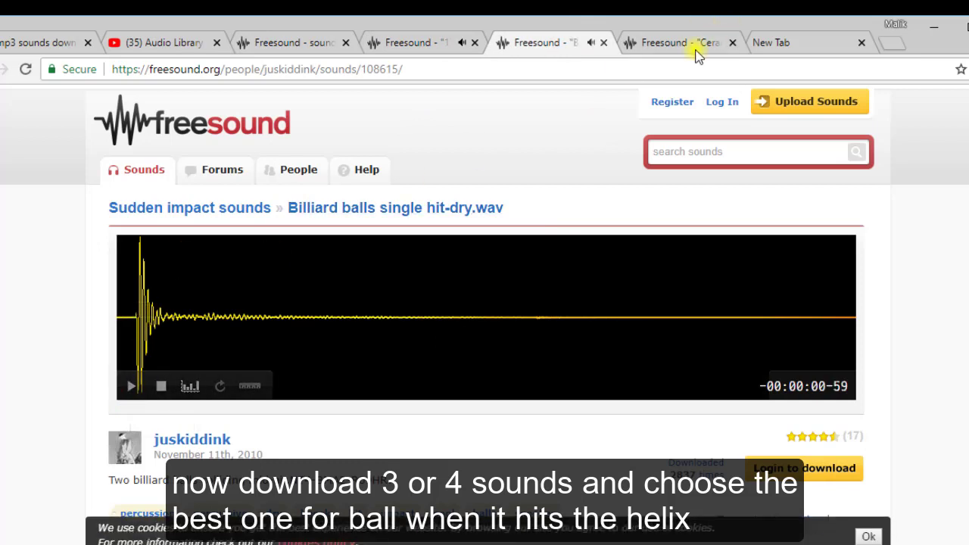
{"action": "left_click", "coordinate": [693, 43]}
{"action": "left_click", "coordinate": [132, 389]}
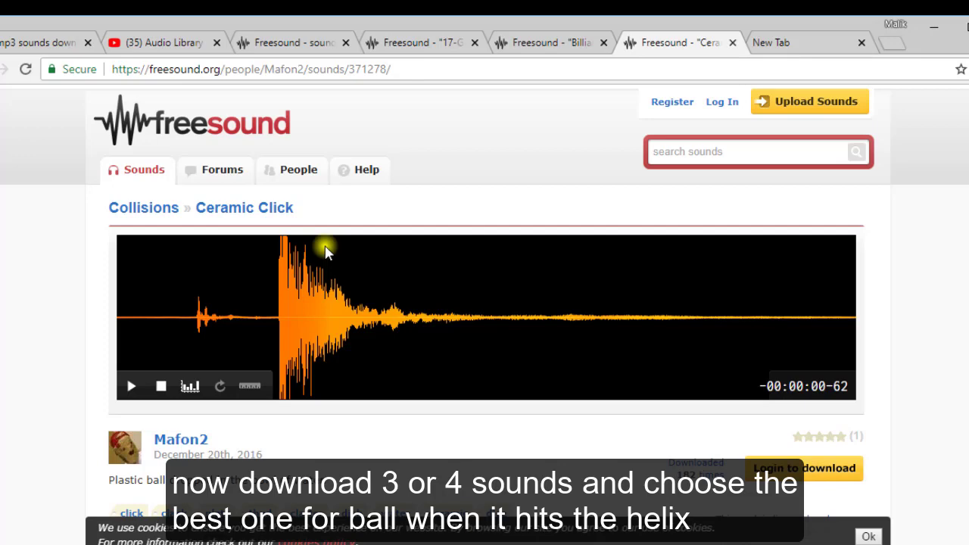
{"action": "key", "text": "ctrl+3"}
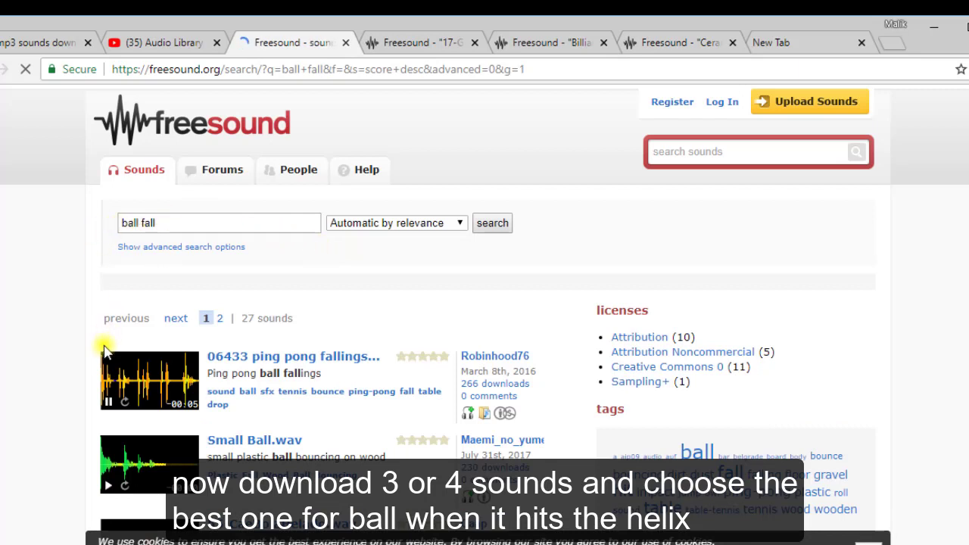
Step: Preview Small Ball.wav and open it in a new tab
{"action": "left_click", "coordinate": [108, 485]}
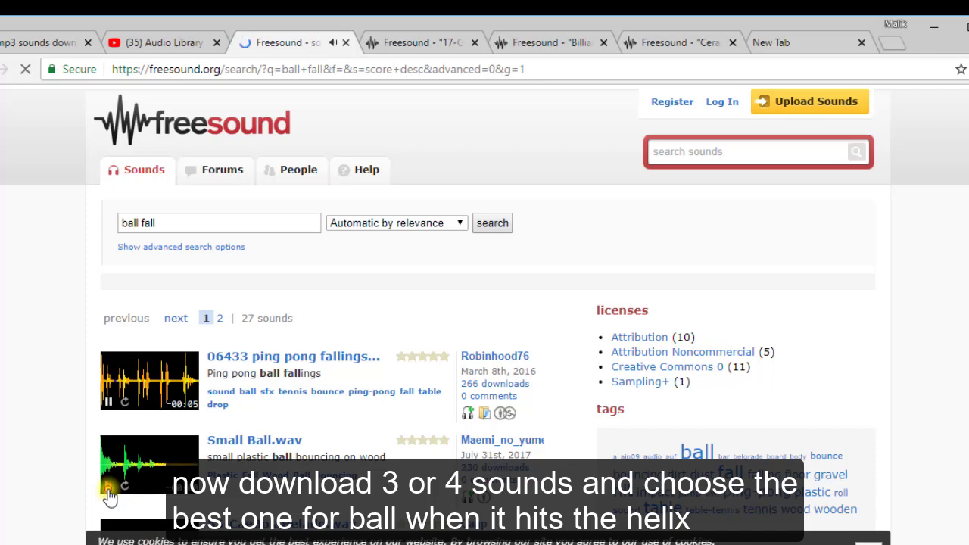
{"action": "right_click", "coordinate": [250, 441]}
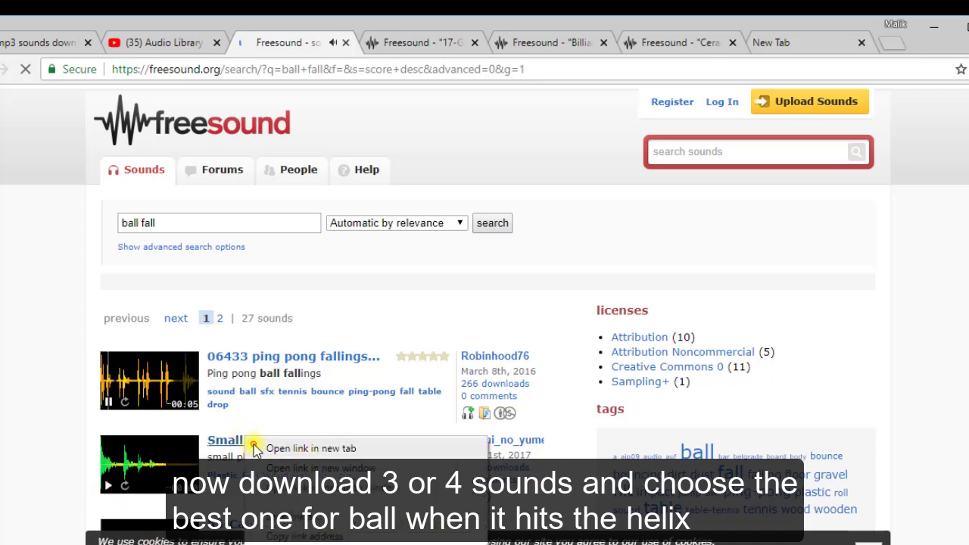
{"action": "left_click", "coordinate": [311, 448]}
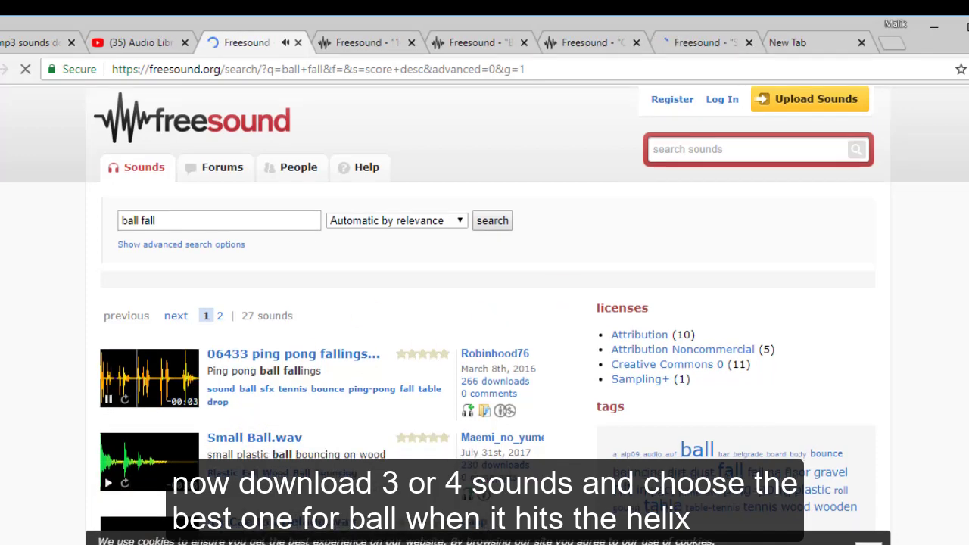
{"action": "scroll", "coordinate": [580, 245], "scroll_direction": "down", "scroll_amount": 3}
{"action": "scroll", "coordinate": [580, 245], "scroll_direction": "down", "scroll_amount": 1}
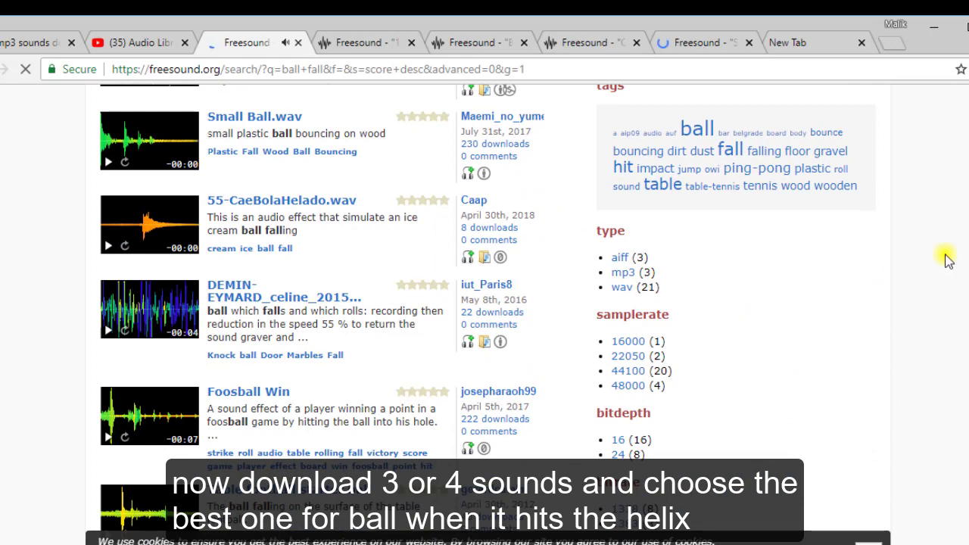
{"action": "scroll", "coordinate": [935, 225], "scroll_direction": "up", "scroll_amount": 3}
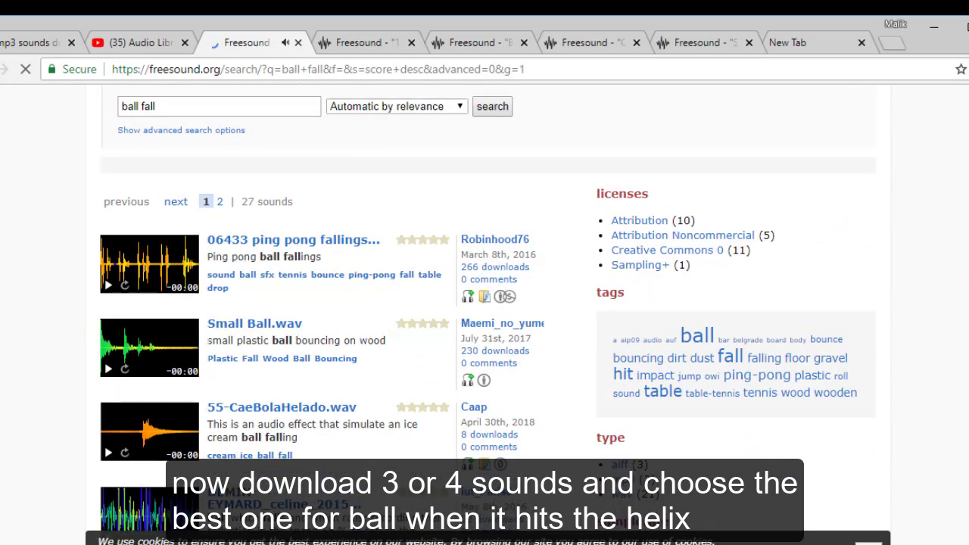
{"action": "scroll", "coordinate": [507, 185], "scroll_direction": "down", "scroll_amount": 3}
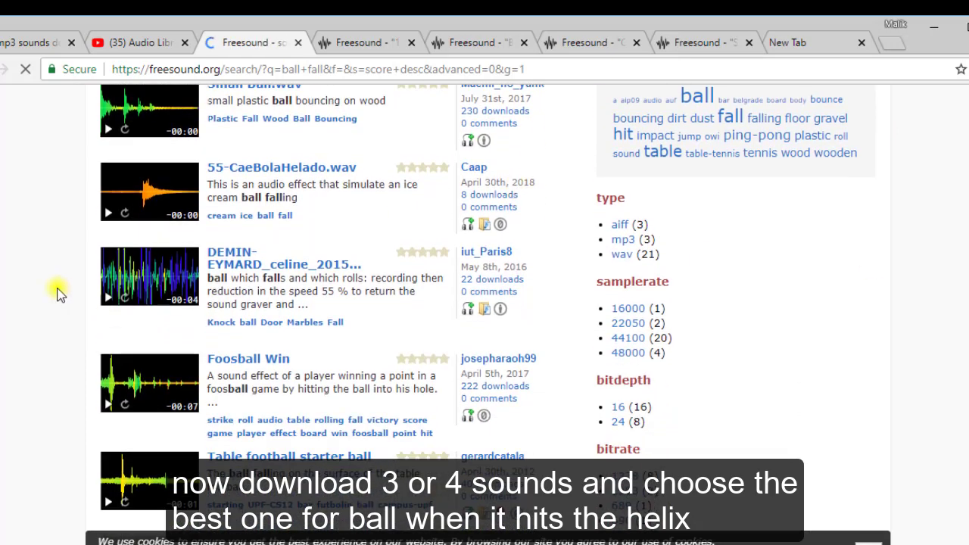
Step: Open 55-CaeBolaHelado.wav in a new tab, preview Table football starter ball, then go to 17-GolpePelota.wav
{"action": "left_click", "coordinate": [110, 212]}
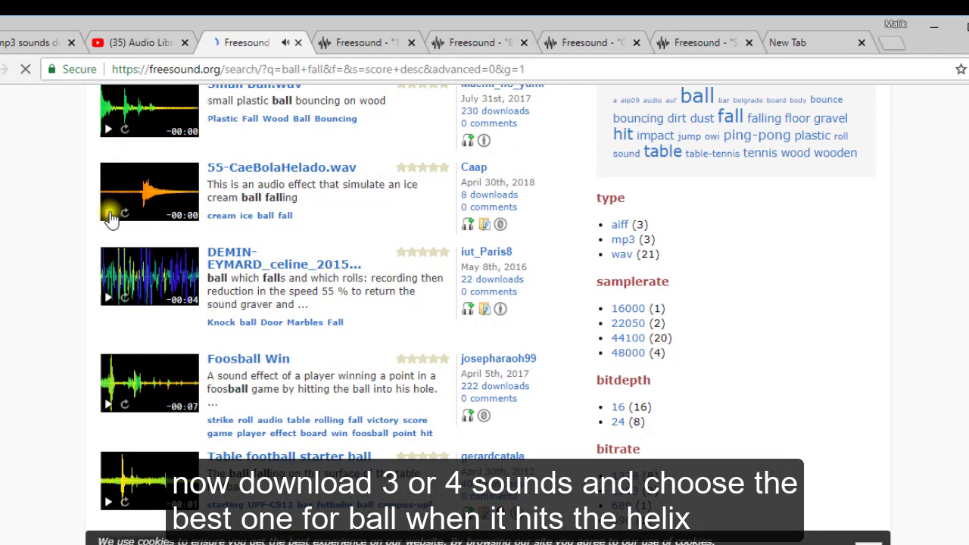
{"action": "right_click", "coordinate": [265, 172]}
{"action": "left_click", "coordinate": [327, 176]}
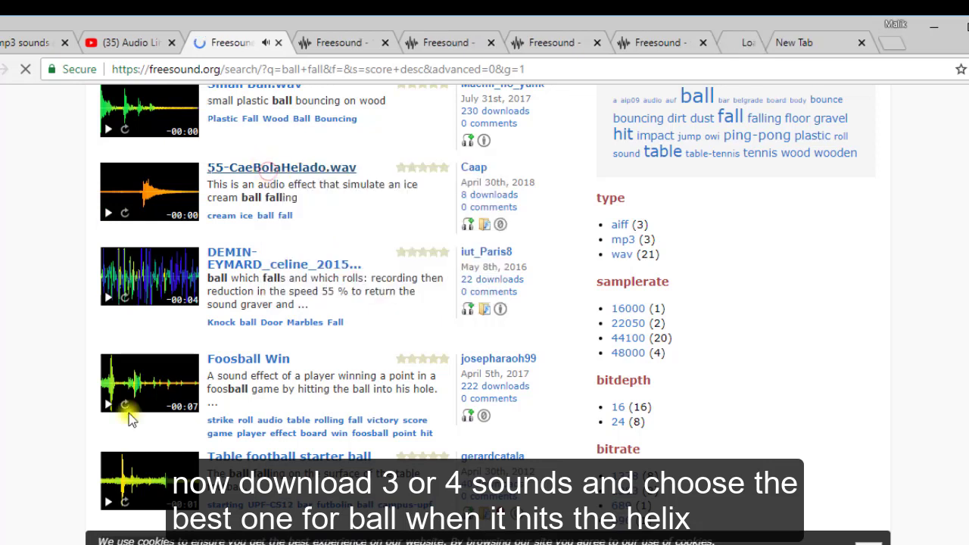
{"action": "left_click", "coordinate": [107, 503]}
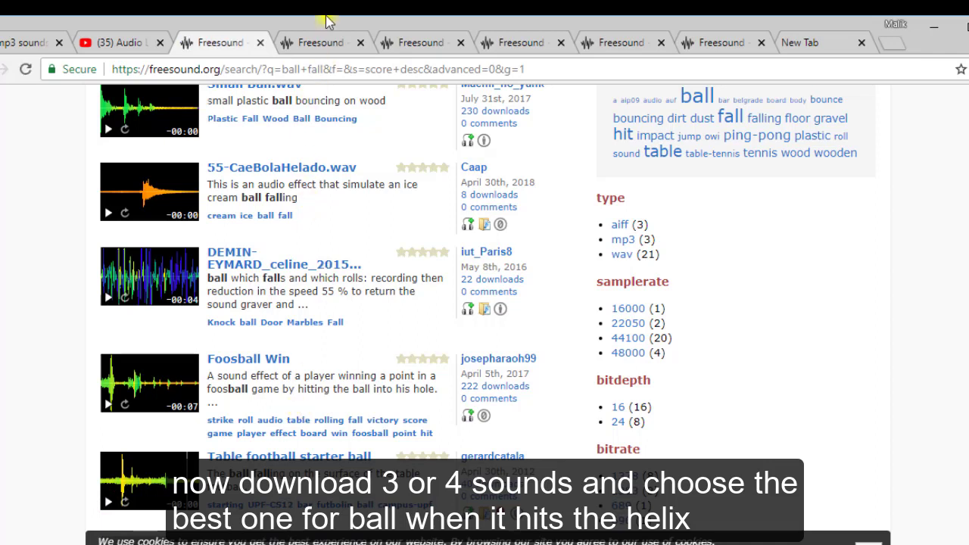
{"action": "left_click", "coordinate": [326, 39]}
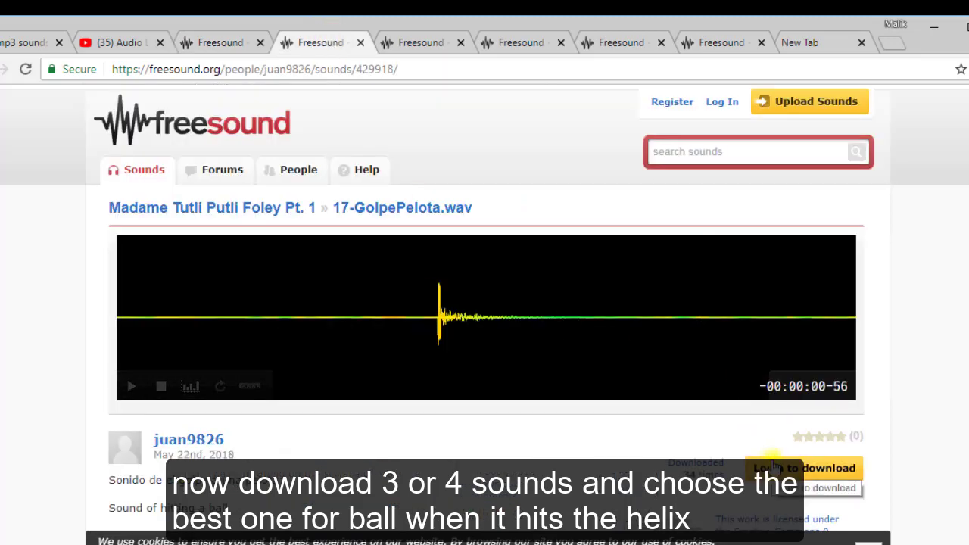
Step: Sign in to Freesound with the saved account credentials
{"action": "left_click", "coordinate": [804, 468]}
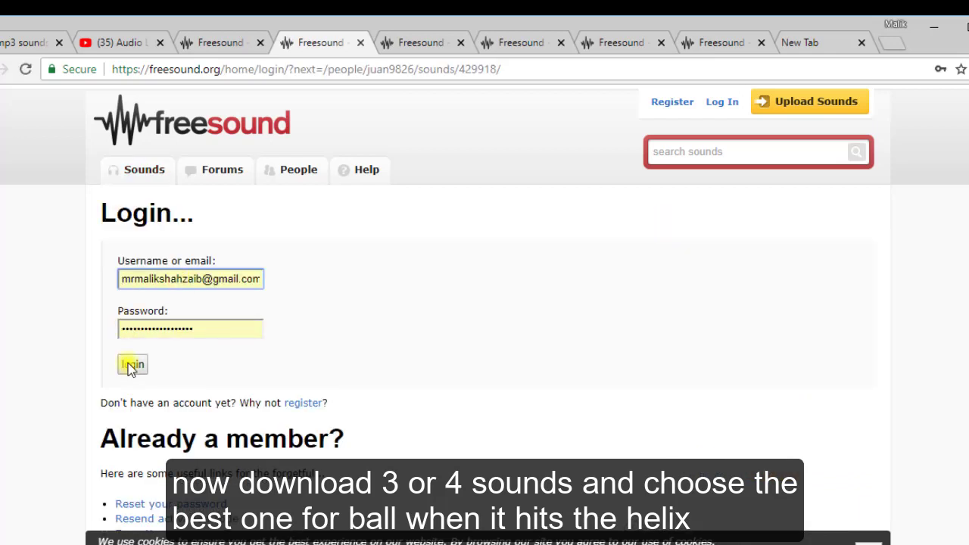
{"action": "left_click", "coordinate": [133, 366]}
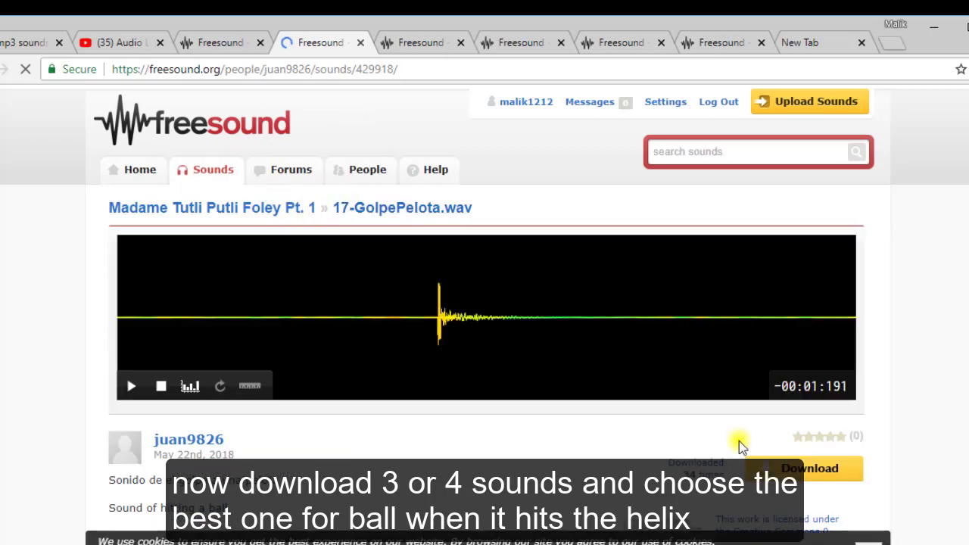
{"action": "left_click", "coordinate": [431, 64]}
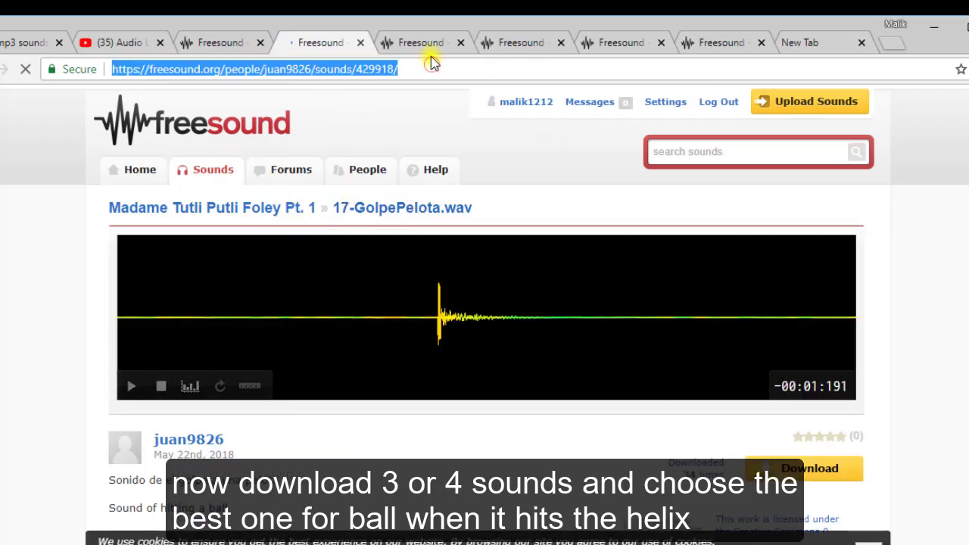
Step: Cycle through the Billiard balls, Ceramic Click, Small Ball.wav and 55-CaeBolaHelado.wav tabs back to ball fall results
{"action": "key", "text": "ctrl+Tab"}
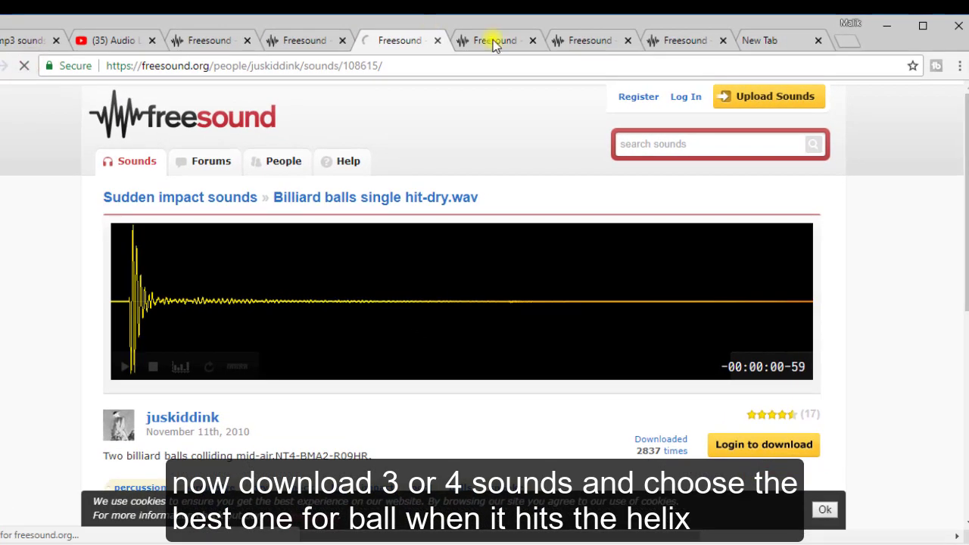
{"action": "key", "text": "ctrl+Tab"}
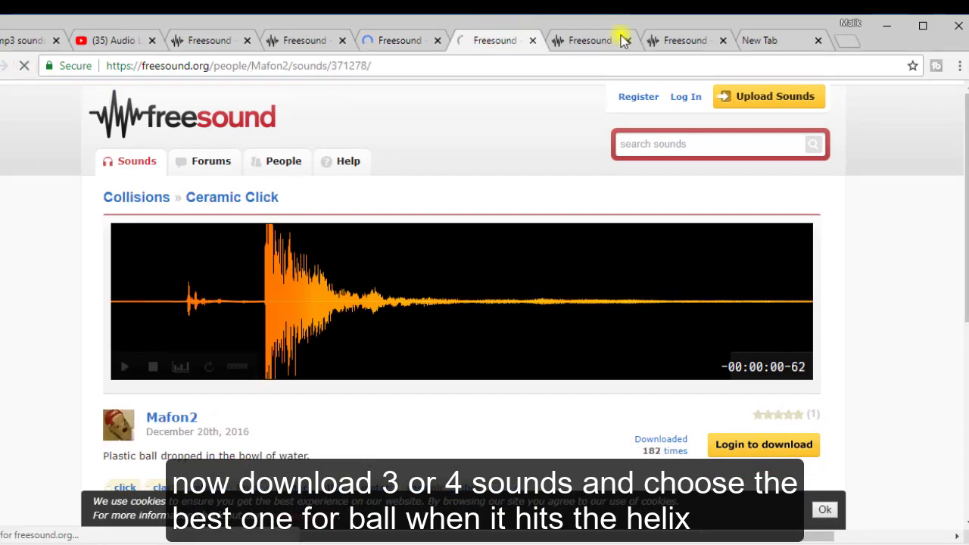
{"action": "key", "text": "ctrl+Tab"}
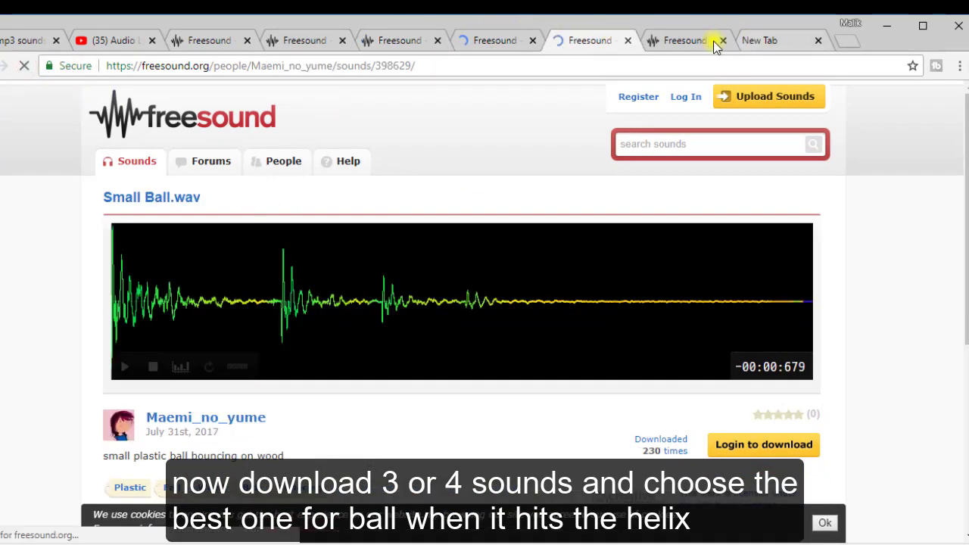
{"action": "left_click", "coordinate": [708, 41]}
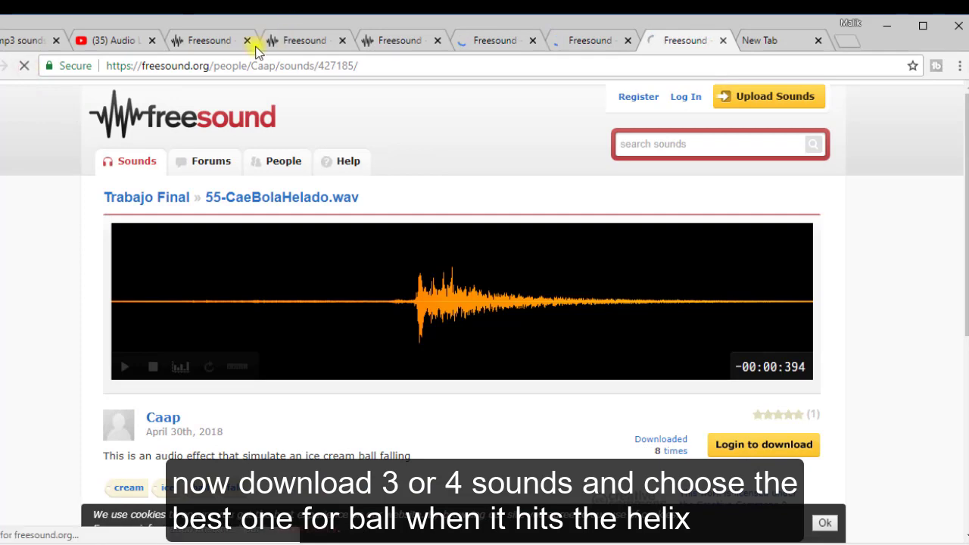
{"action": "left_click", "coordinate": [224, 40]}
Step: Download each ball sound, including Ceramic Click, and show them in a maximized Downloads folder
{"action": "left_click", "coordinate": [320, 40]}
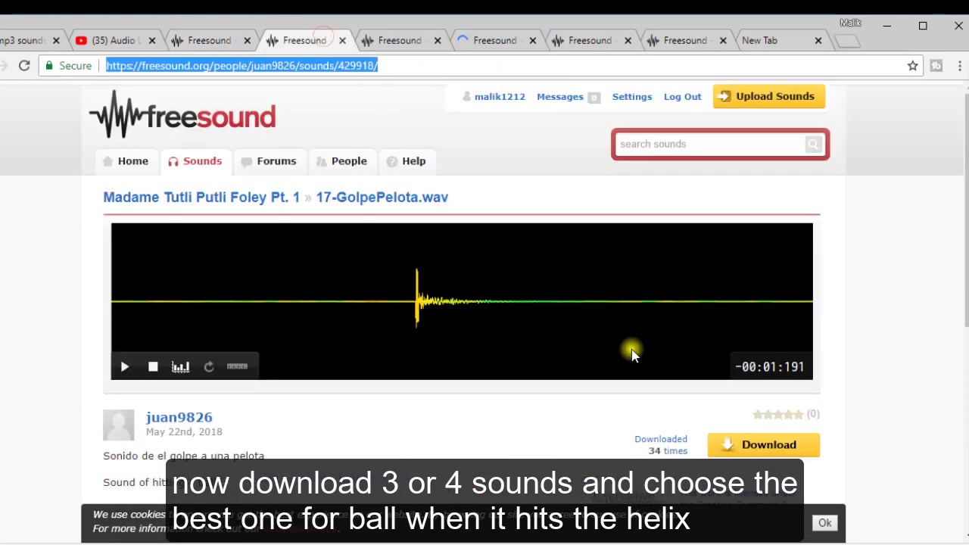
{"action": "left_click", "coordinate": [424, 43]}
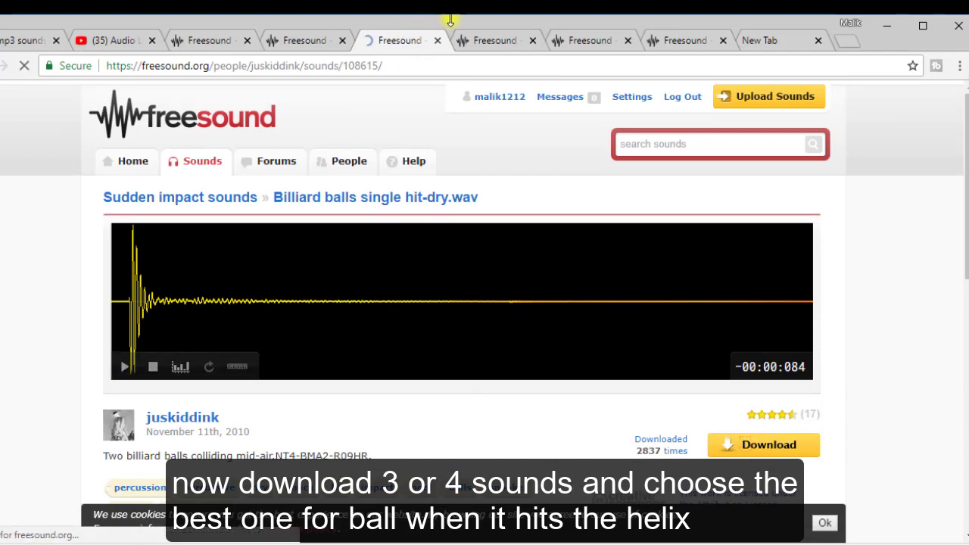
{"action": "left_click", "coordinate": [480, 41]}
{"action": "left_click", "coordinate": [744, 446]}
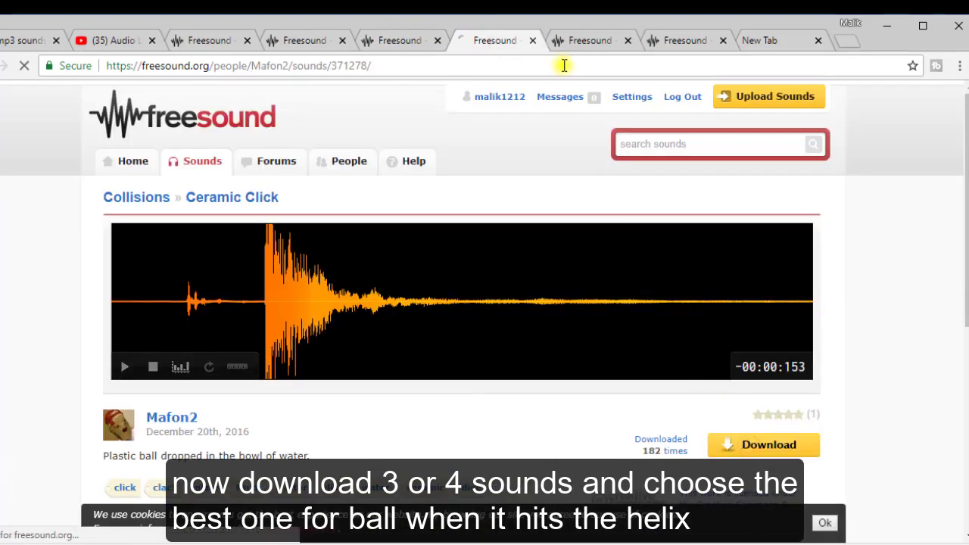
{"action": "left_click", "coordinate": [589, 41]}
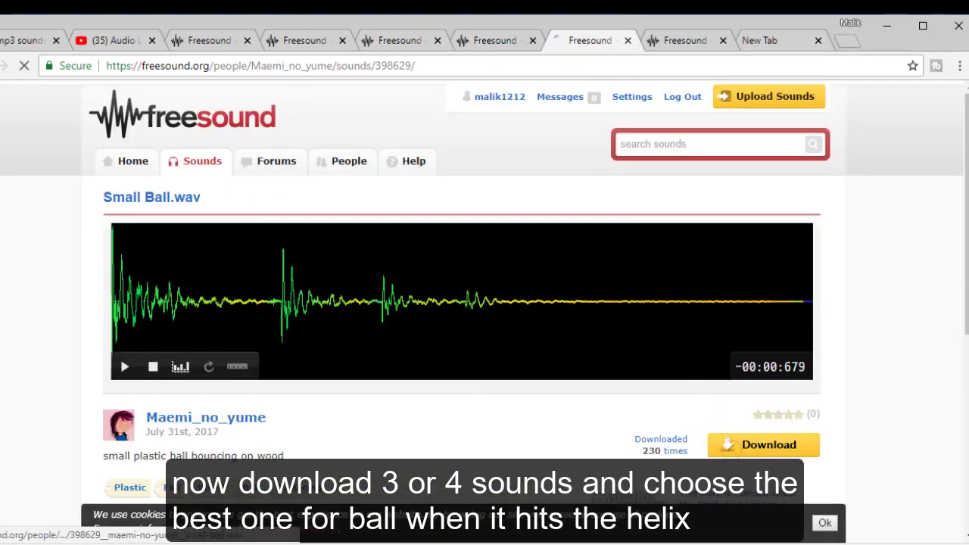
{"action": "left_click", "coordinate": [673, 45]}
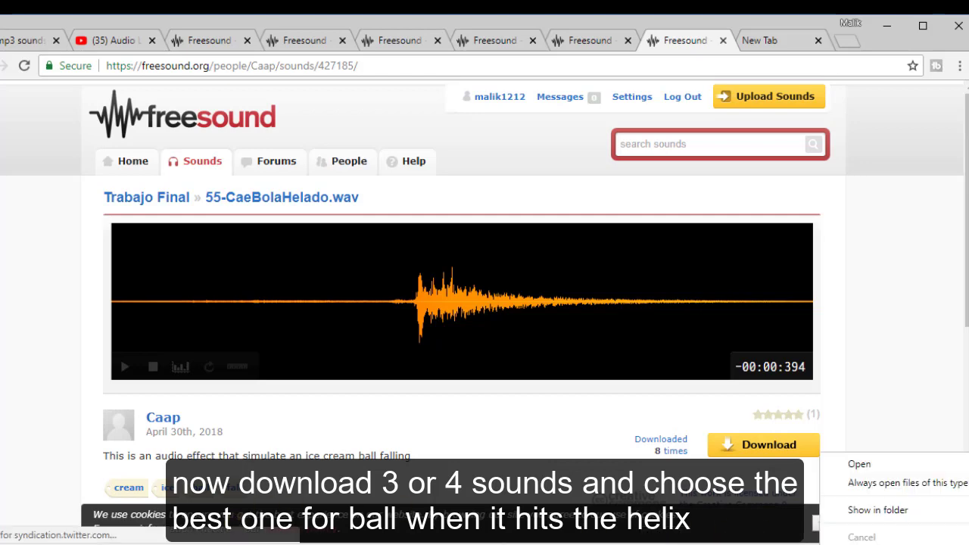
{"action": "left_click", "coordinate": [856, 505]}
{"action": "key", "text": "super+Up"}
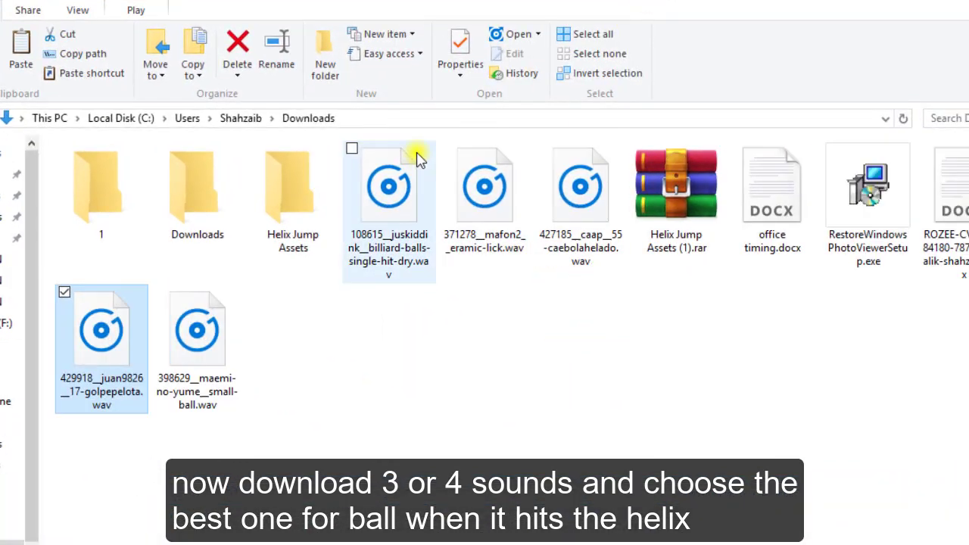
Step: Create a new folder named 'collide sounds' in Downloads
{"action": "left_click", "coordinate": [439, 410]}
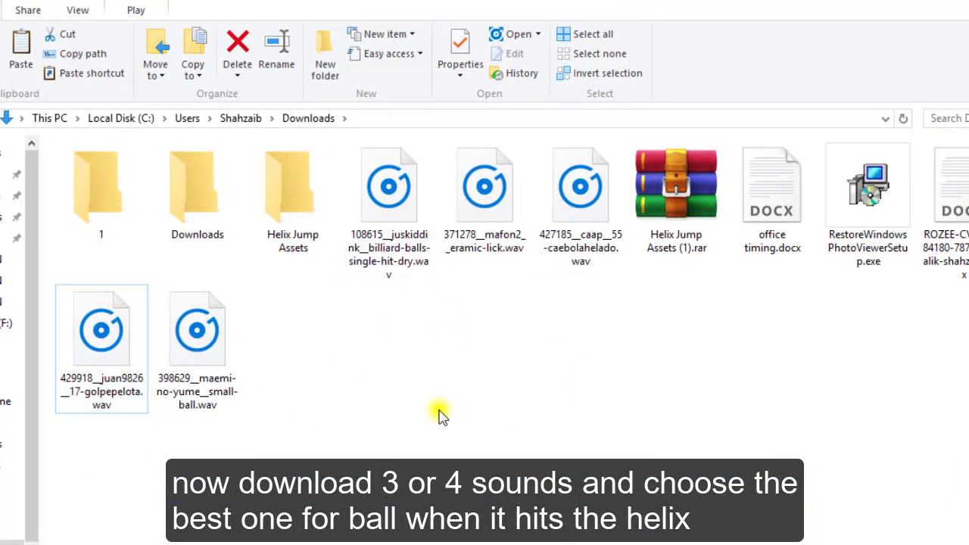
{"action": "right_click", "coordinate": [439, 410]}
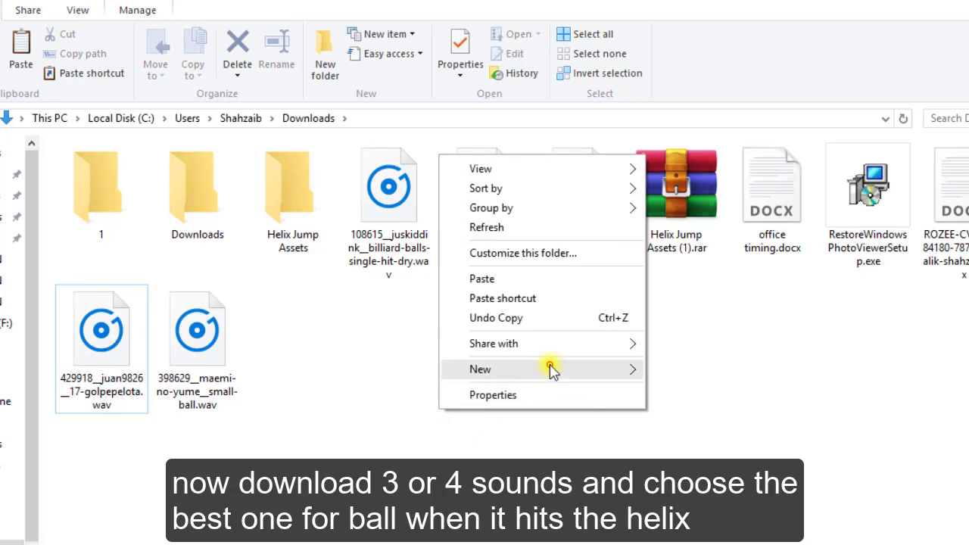
{"action": "mouse_move", "coordinate": [553, 370]}
{"action": "left_click", "coordinate": [678, 371]}
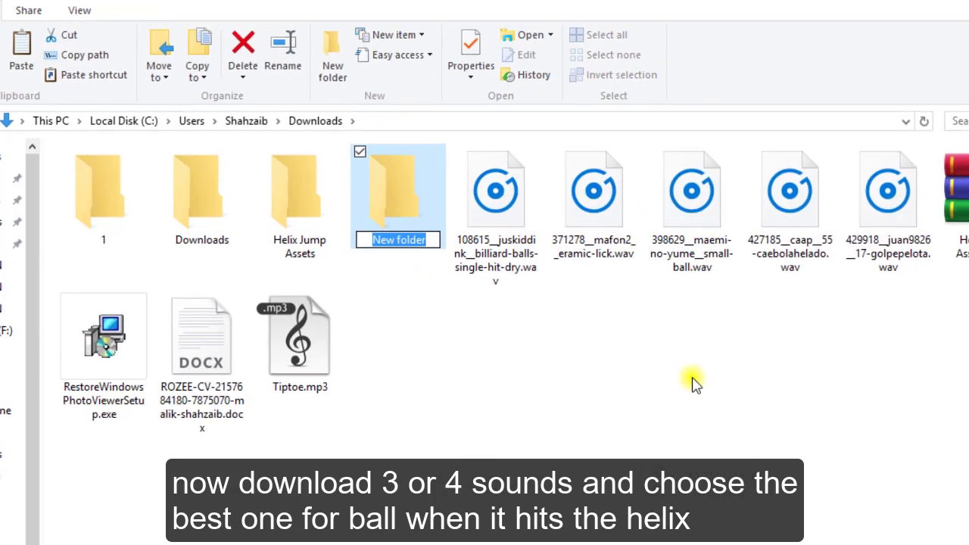
{"action": "type", "text": "collide sou"}
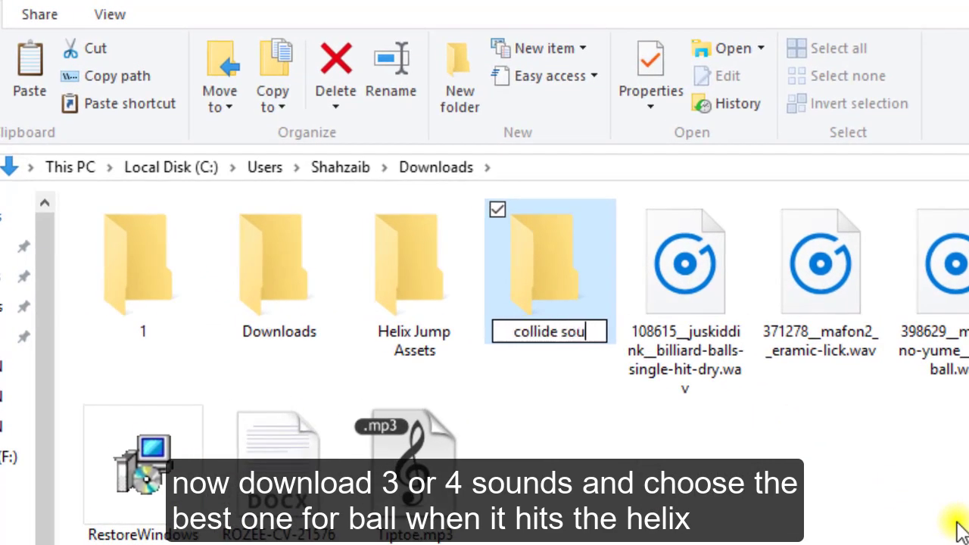
{"action": "type", "text": "nds"}
{"action": "key", "text": "Return"}
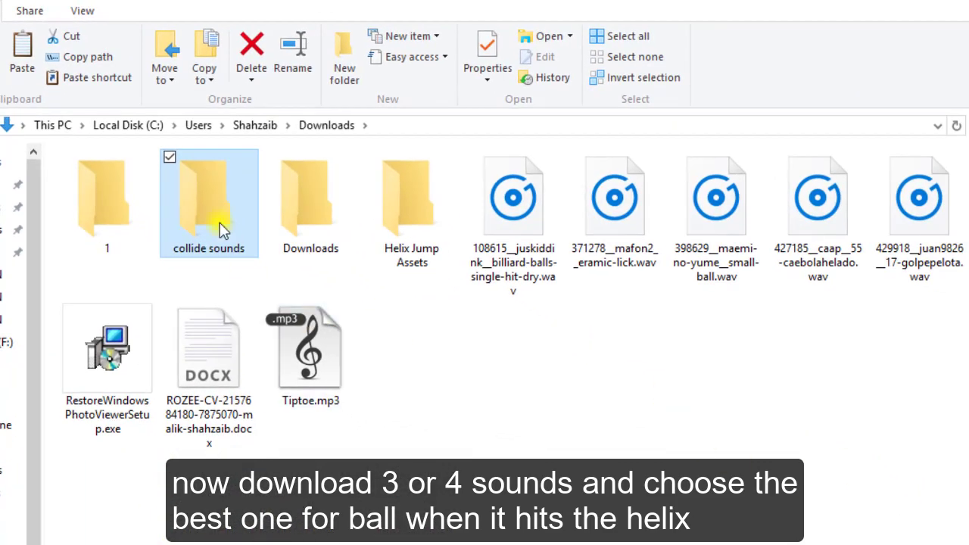
Step: Cut the five wav files and paste them into the collide sounds folder
{"action": "left_click", "coordinate": [534, 261]}
{"action": "key", "text": "shift+Right"}
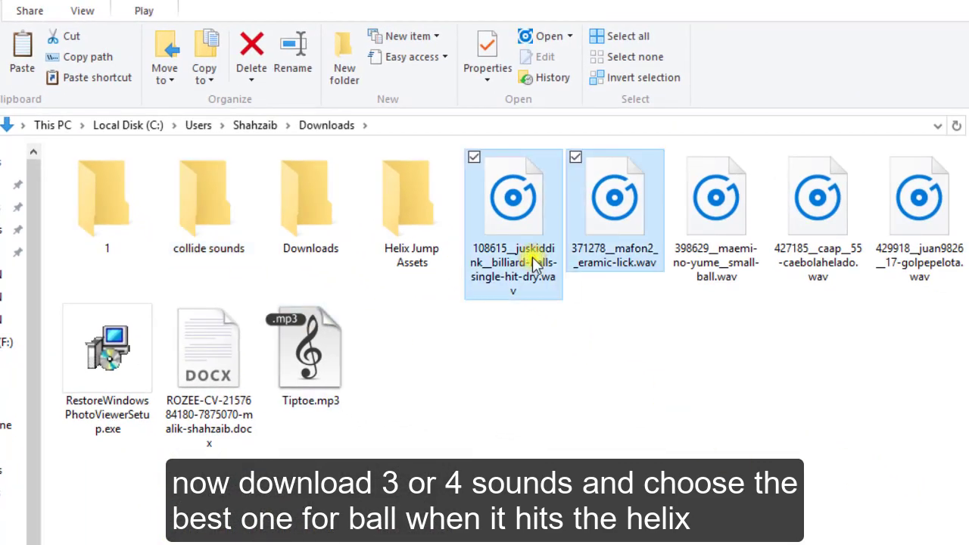
{"action": "key", "text": "shift+Right"}
{"action": "key", "text": "shift+Right"}
{"action": "key", "text": "shift+Right"}
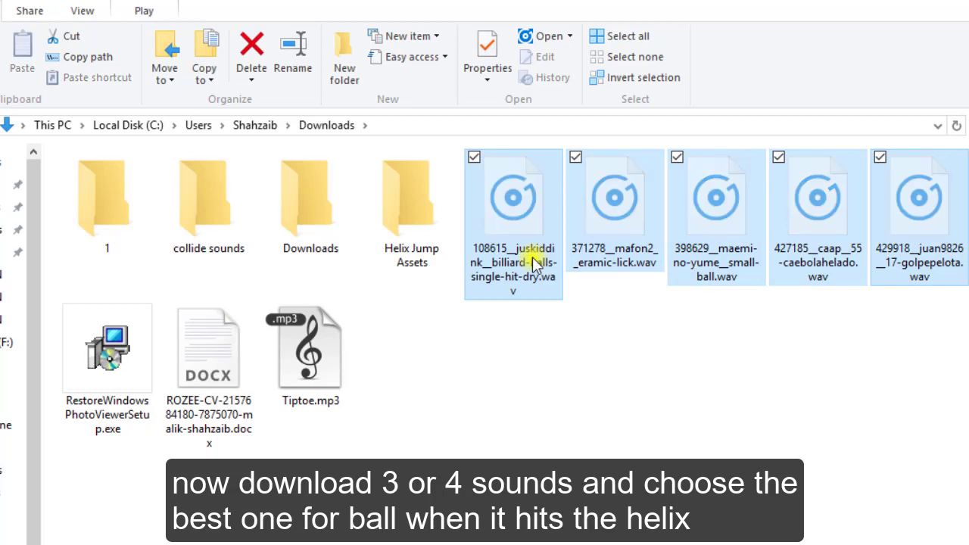
{"action": "double_click", "coordinate": [243, 227]}
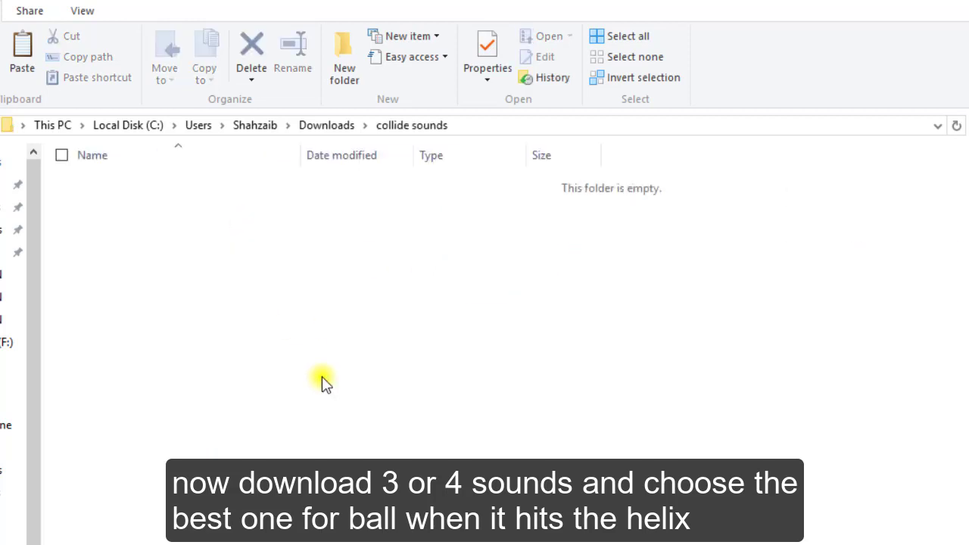
{"action": "key", "text": "ctrl+v"}
{"action": "key", "text": "alt+Left"}
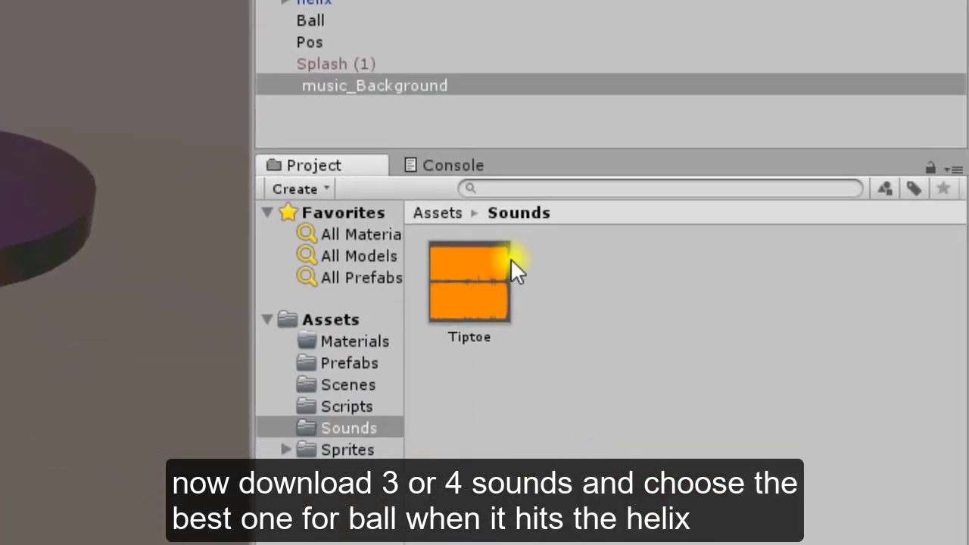
Step: Reveal Unity's Sounds folder in File Explorer and open it to paste the collide sounds folder
{"action": "right_click", "coordinate": [314, 403]}
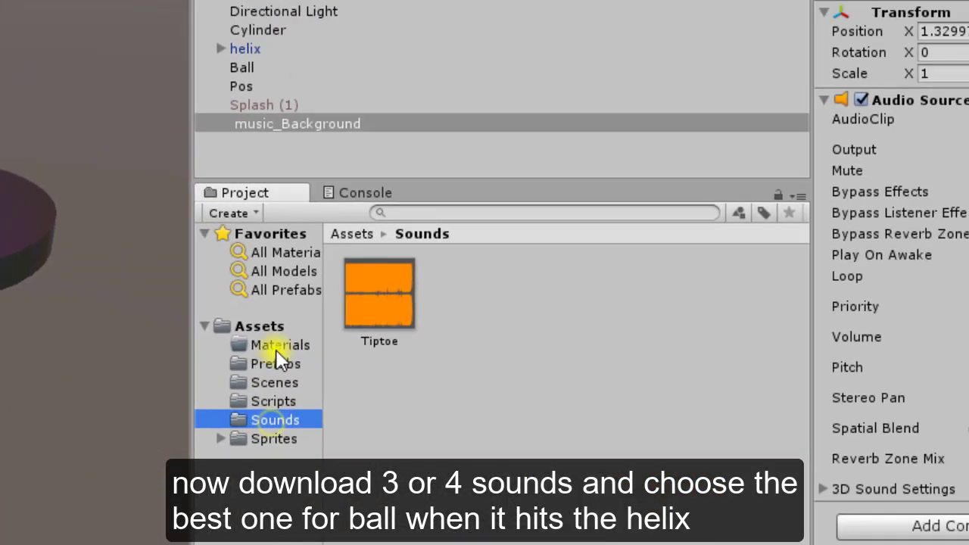
{"action": "left_click", "coordinate": [361, 83]}
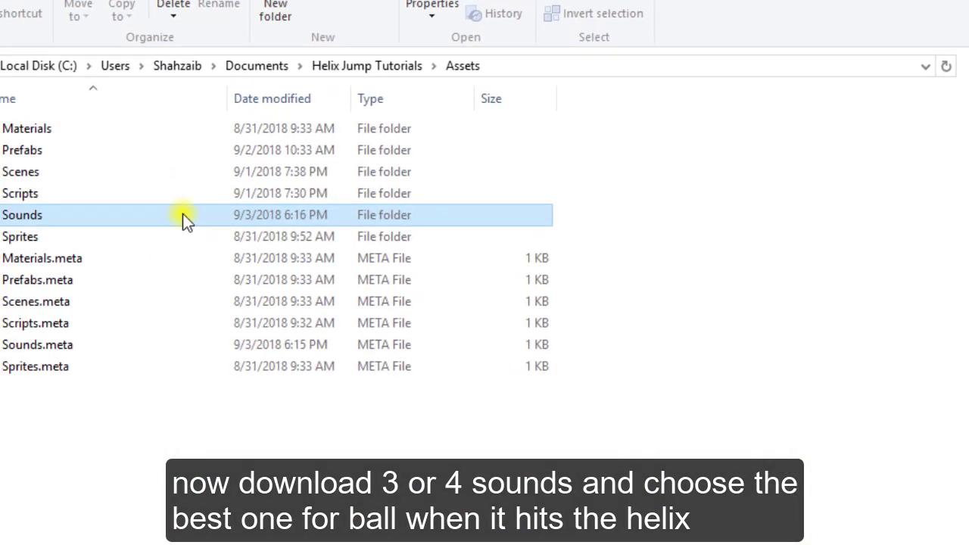
{"action": "double_click", "coordinate": [149, 217]}
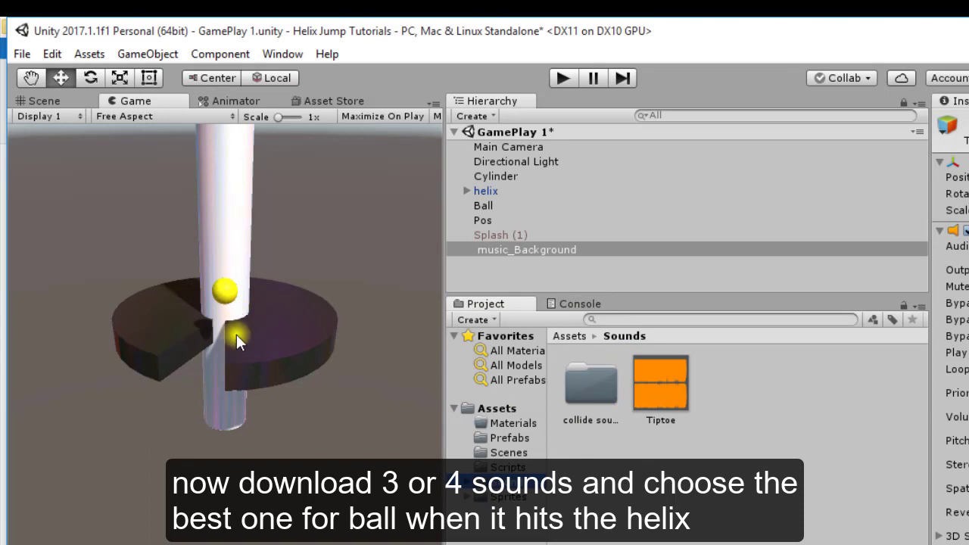
Step: Check the collide sounds clips, select Ball, and open Ball.cs via Edit Script
{"action": "double_click", "coordinate": [593, 382]}
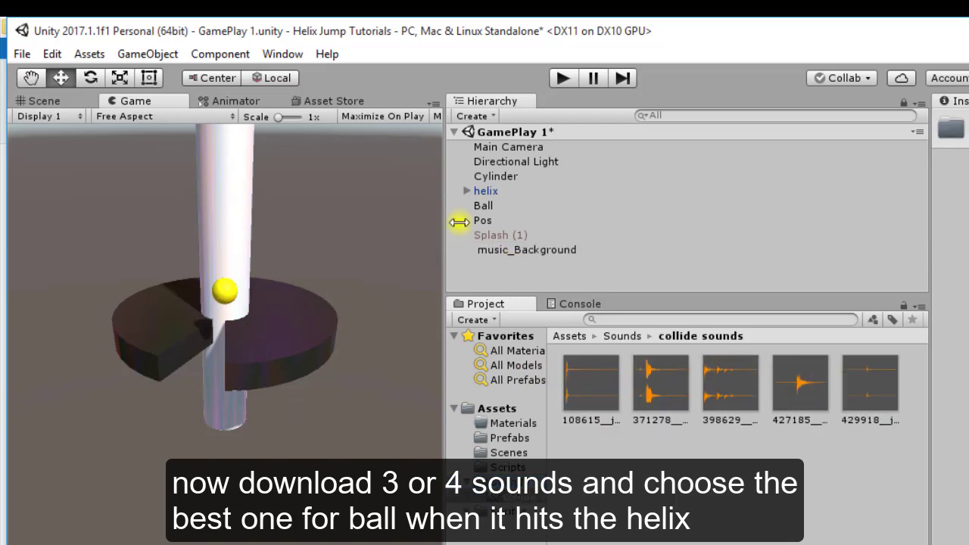
{"action": "left_click", "coordinate": [495, 208]}
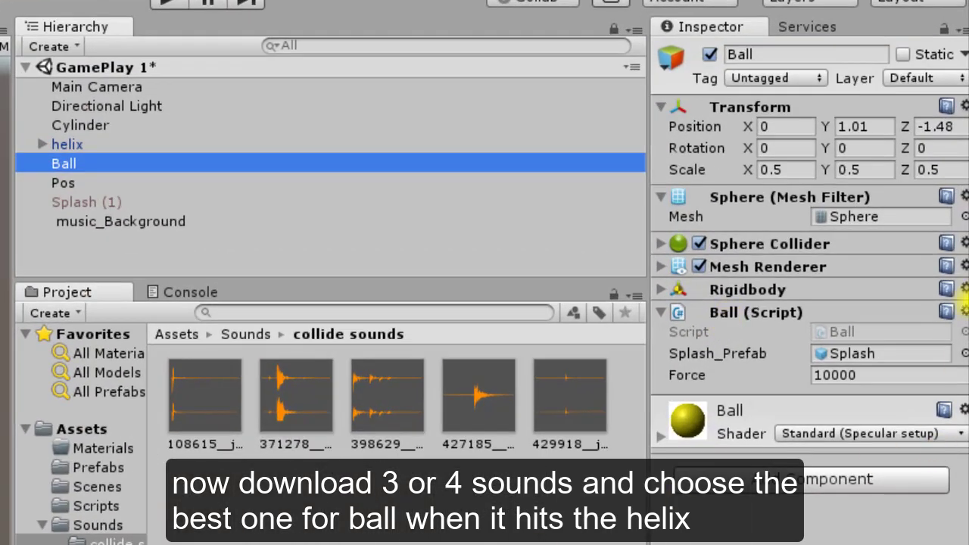
{"action": "left_click", "coordinate": [965, 311]}
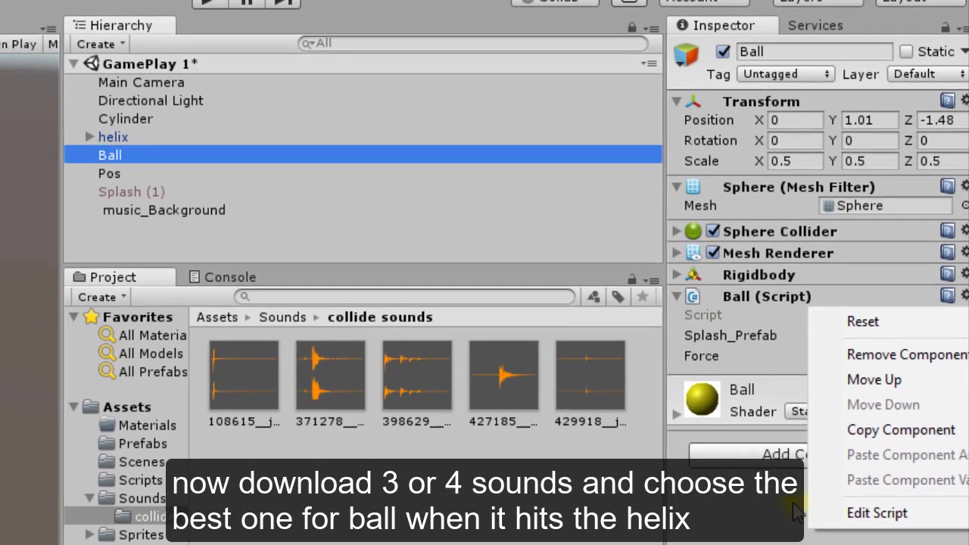
{"action": "left_click", "coordinate": [828, 540]}
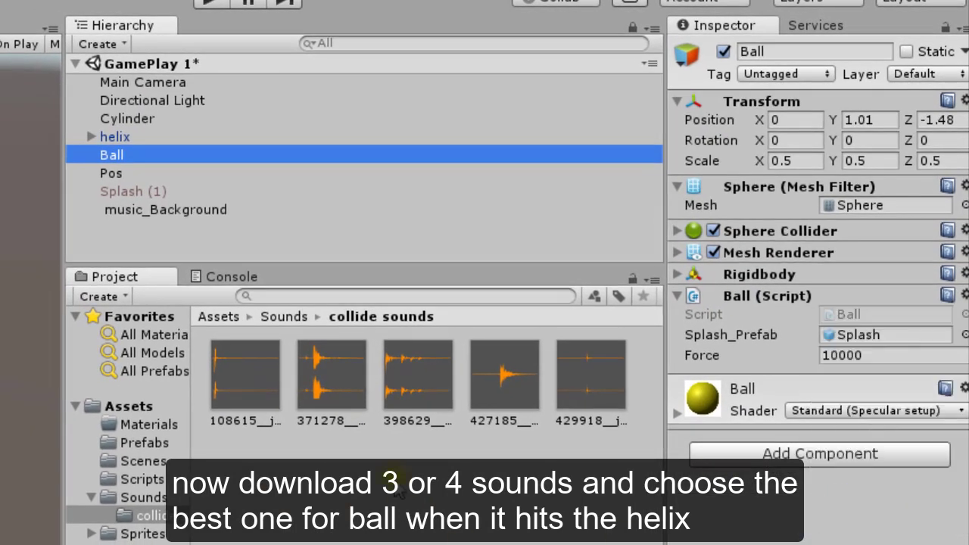
{"action": "left_click", "coordinate": [156, 249]}
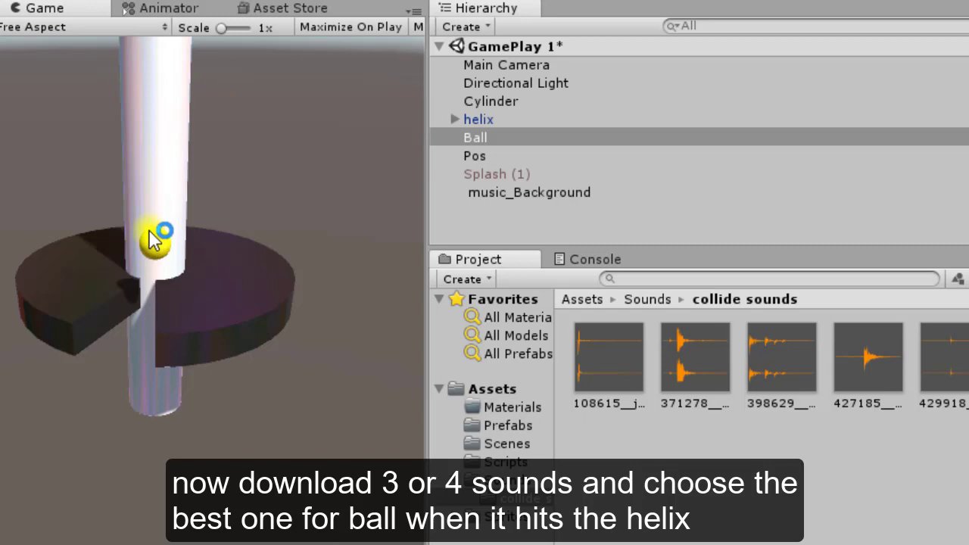
{"action": "left_click", "coordinate": [214, 294]}
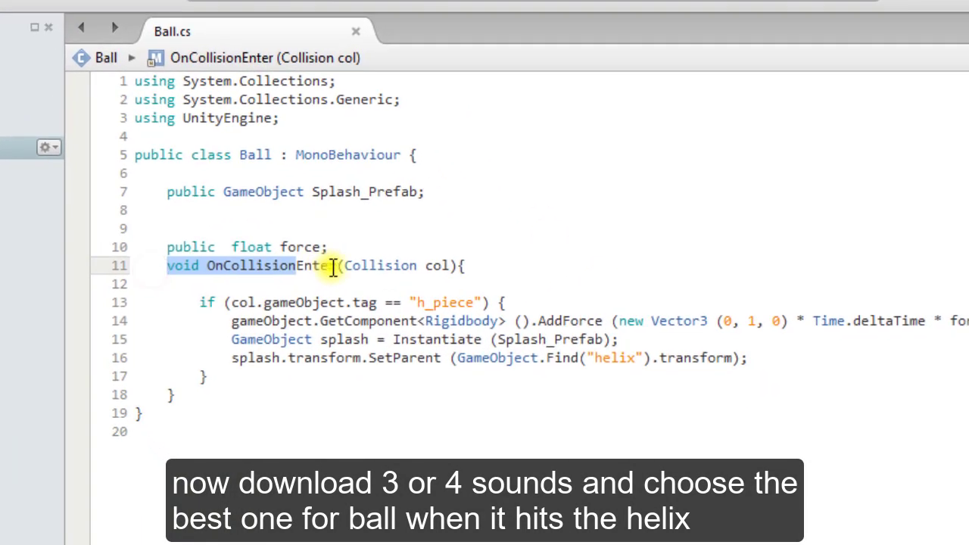
{"action": "left_click_drag", "start_coordinate": [178, 303], "coordinate": [482, 300]}
{"action": "left_click", "coordinate": [488, 298]}
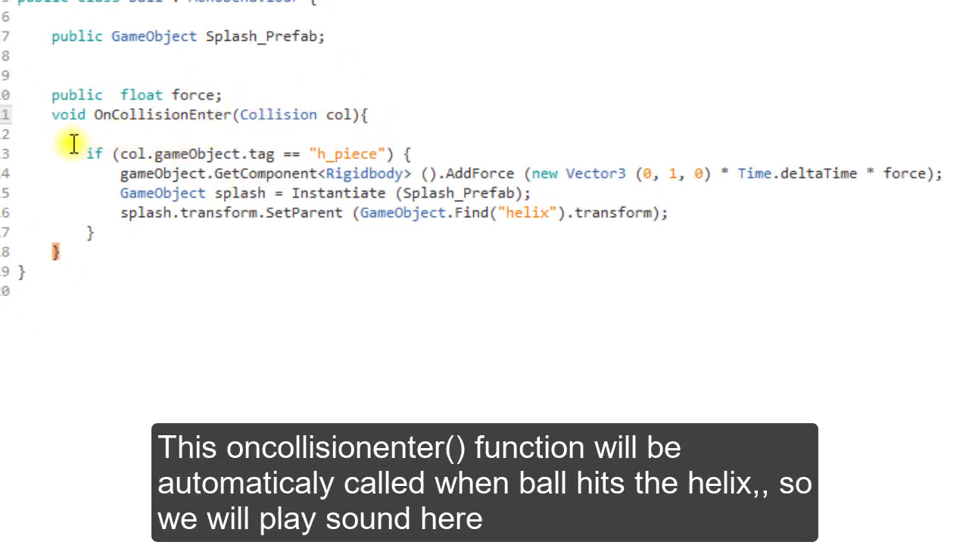
{"action": "left_click_drag", "start_coordinate": [72, 148], "coordinate": [348, 220]}
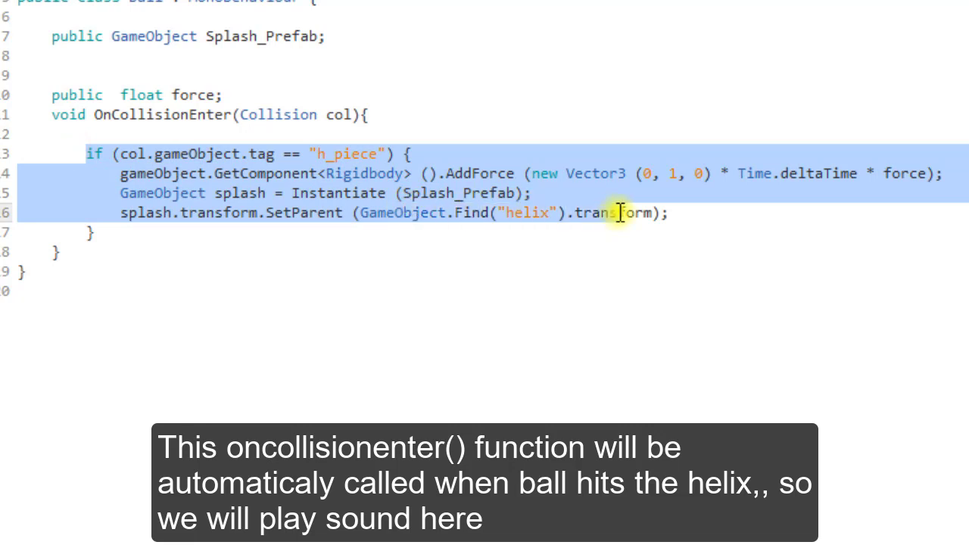
{"action": "left_click", "coordinate": [356, 115]}
{"action": "left_click_drag", "start_coordinate": [392, 118], "coordinate": [52, 115]}
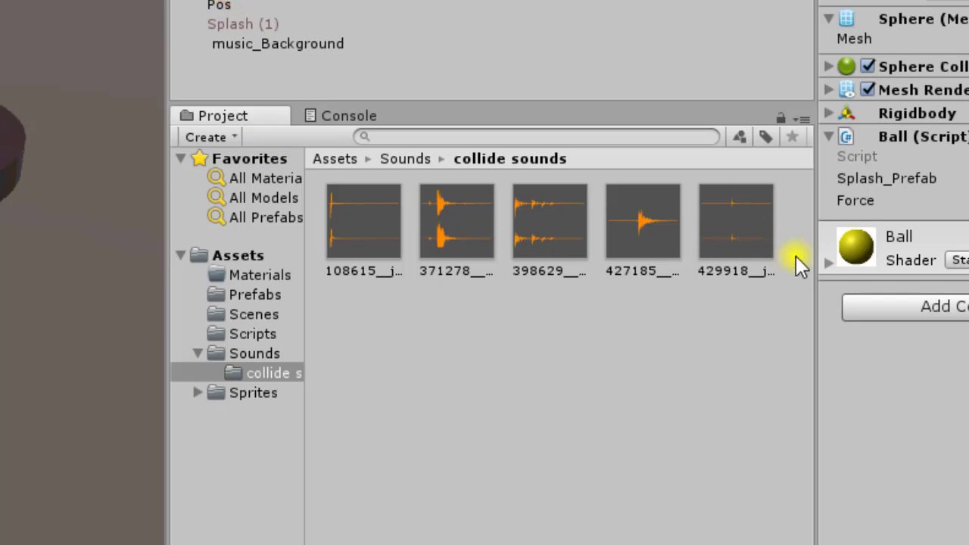
Step: Add an Audio Source to the Ball with clip 371278 and Play On Awake unchecked
{"action": "left_click", "coordinate": [853, 306]}
{"action": "type", "text": "a"}
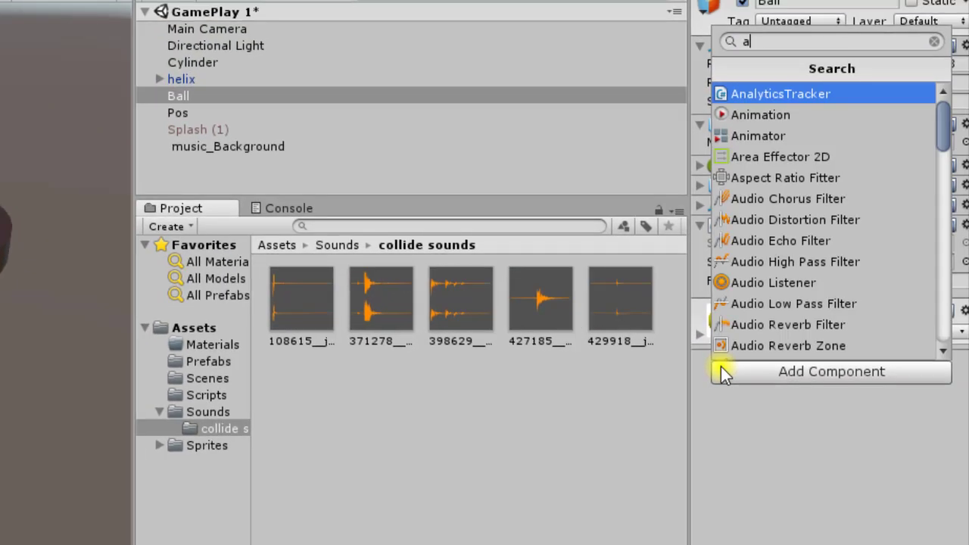
{"action": "type", "text": "udio"}
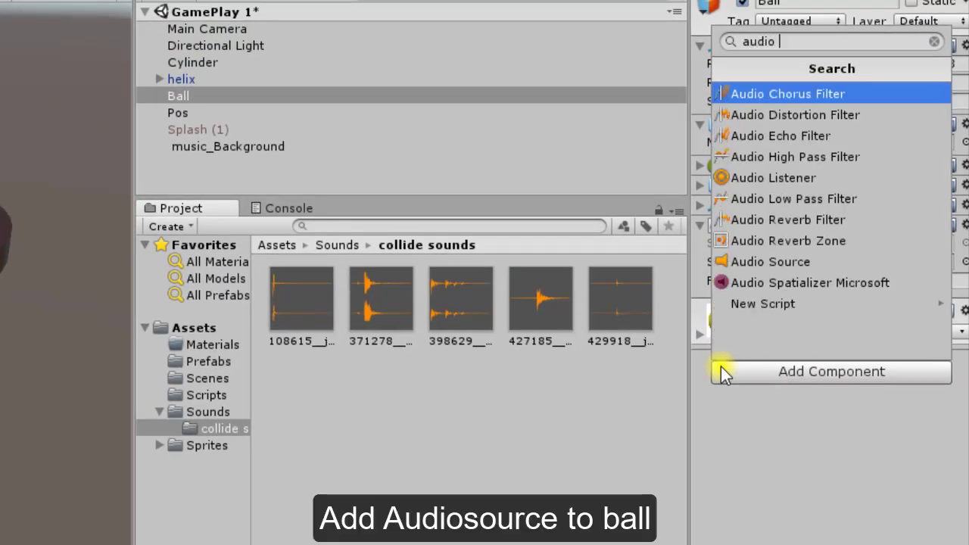
{"action": "type", "text": " so"}
{"action": "key", "text": "Return"}
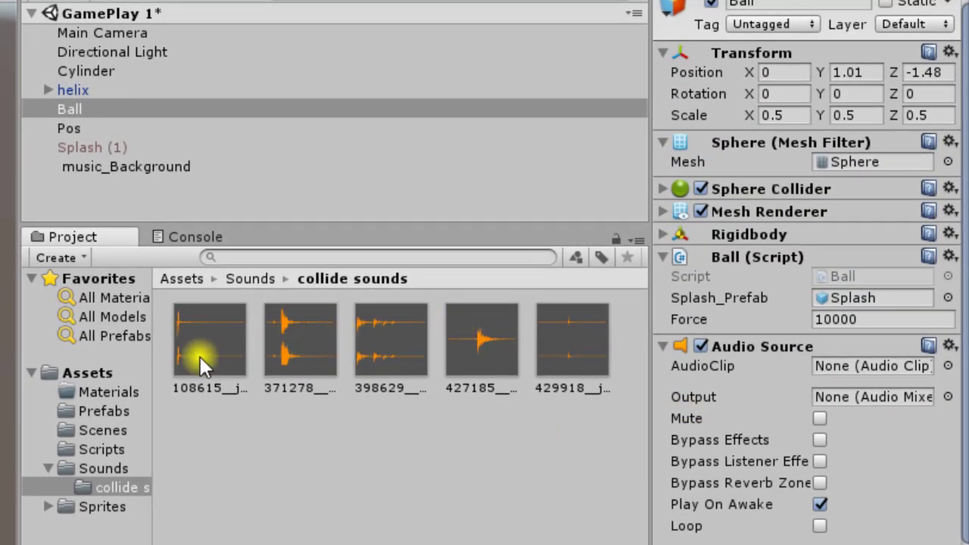
{"action": "left_click_drag", "start_coordinate": [317, 345], "coordinate": [894, 369]}
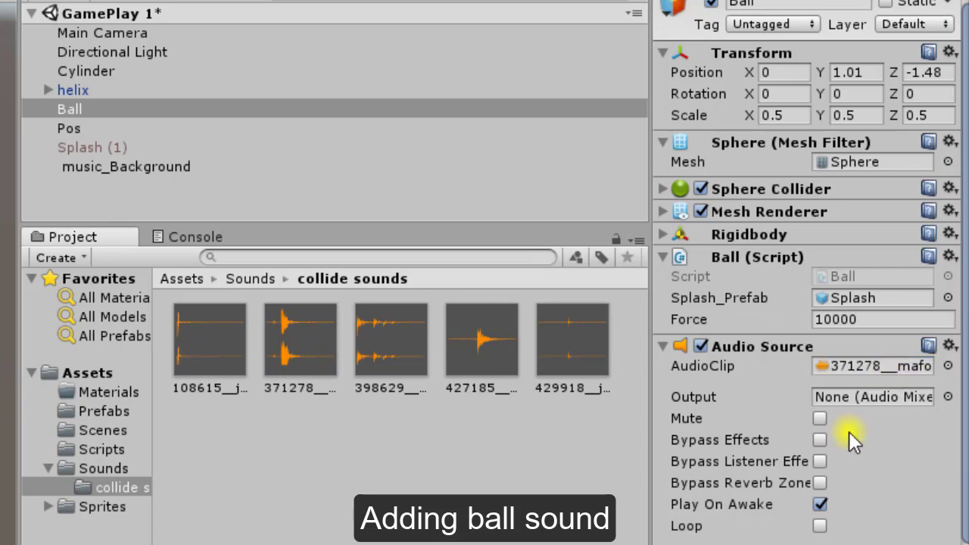
{"action": "left_click", "coordinate": [820, 504]}
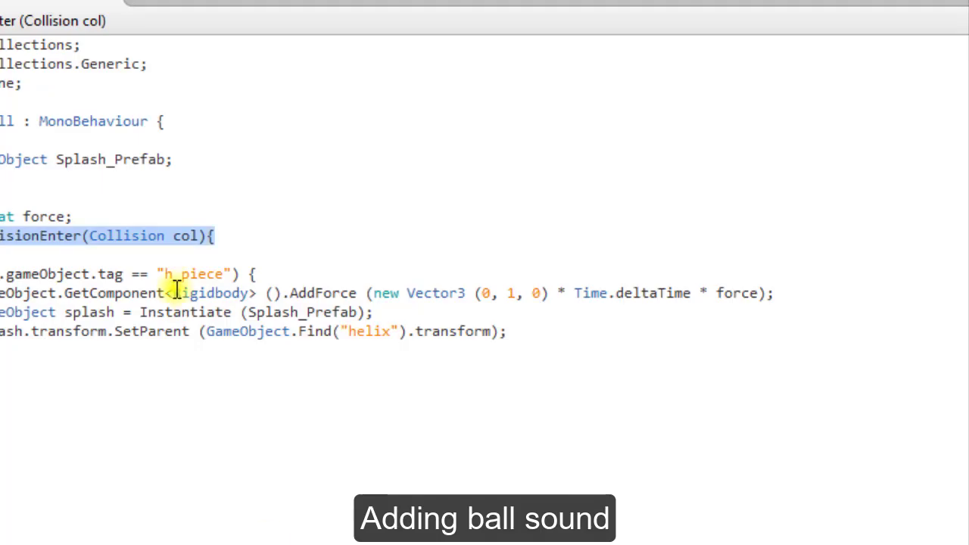
Step: Add a new line in the h_piece if-block starting with gameObject.GetComponent
{"action": "left_click", "coordinate": [429, 318]}
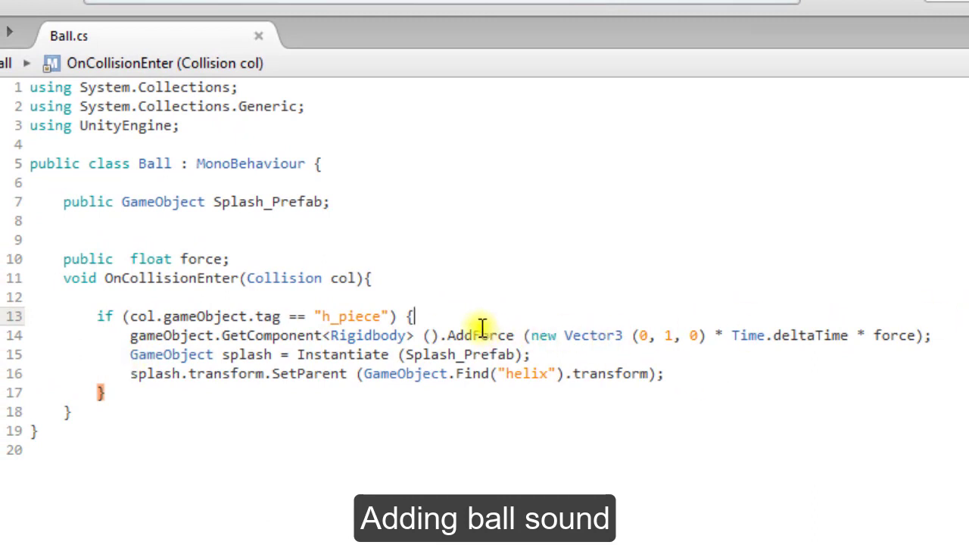
{"action": "key", "text": "Return"}
{"action": "key", "text": "Return"}
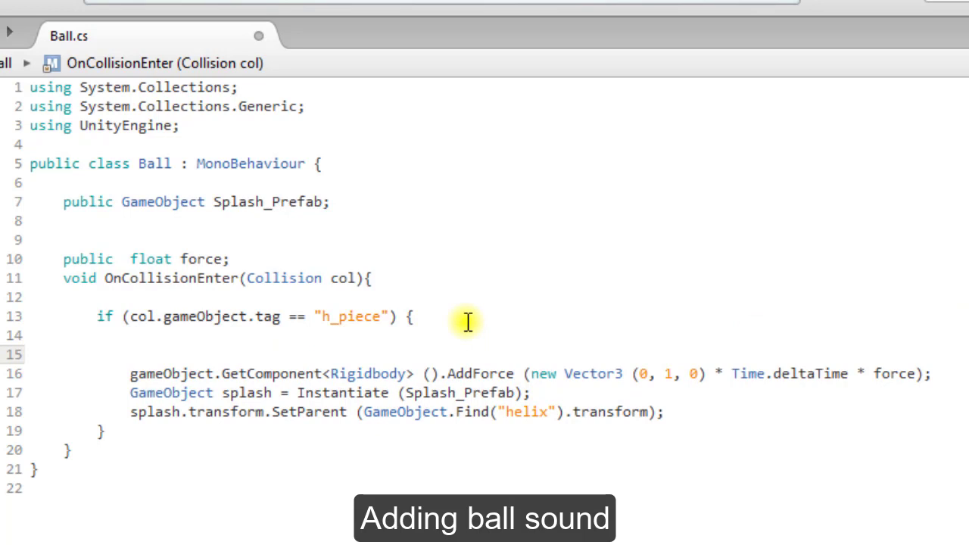
{"action": "type", "text": "game"}
{"action": "key", "text": "Return"}
{"action": "type", "text": "."}
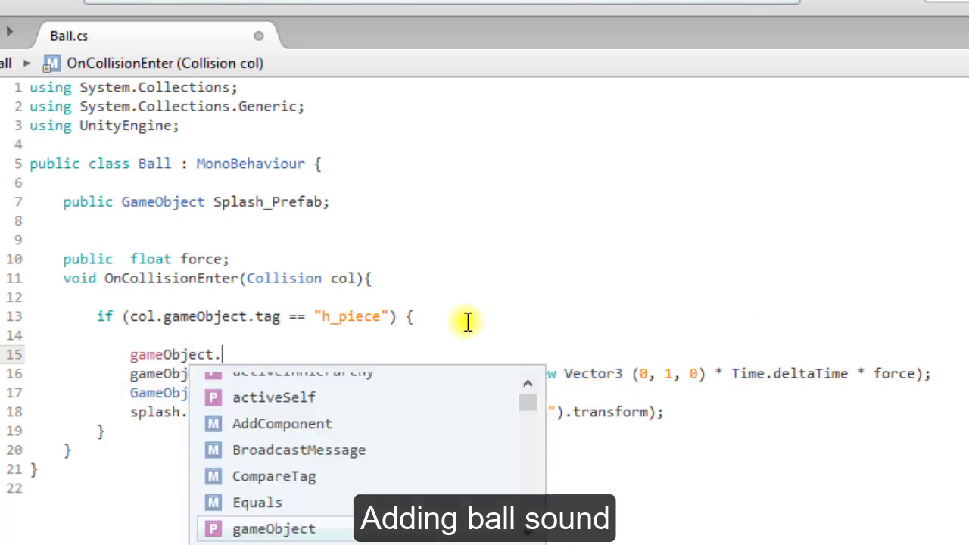
{"action": "type", "text": "getcom"}
{"action": "key", "text": "Return"}
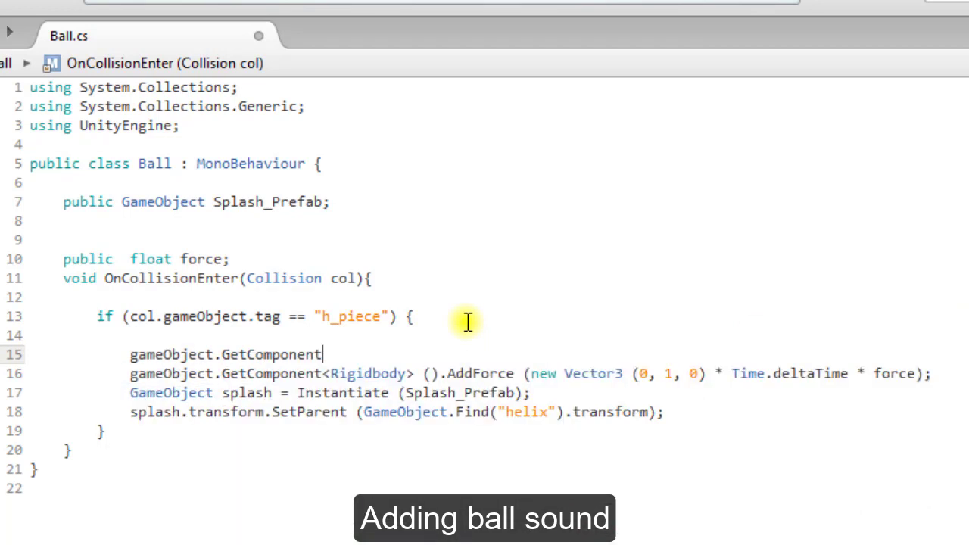
Step: Complete the line as GetComponent<AudioSource>().Play(); to play the ball's sound
{"action": "type", "text": "<>"}
{"action": "key", "text": "Left"}
{"action": "type", "text": "a"}
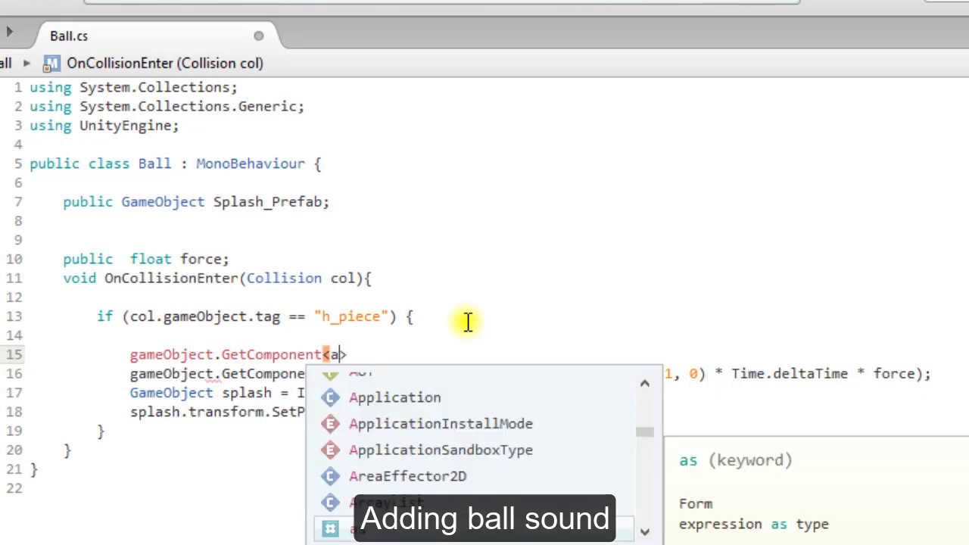
{"action": "type", "text": "udioso"}
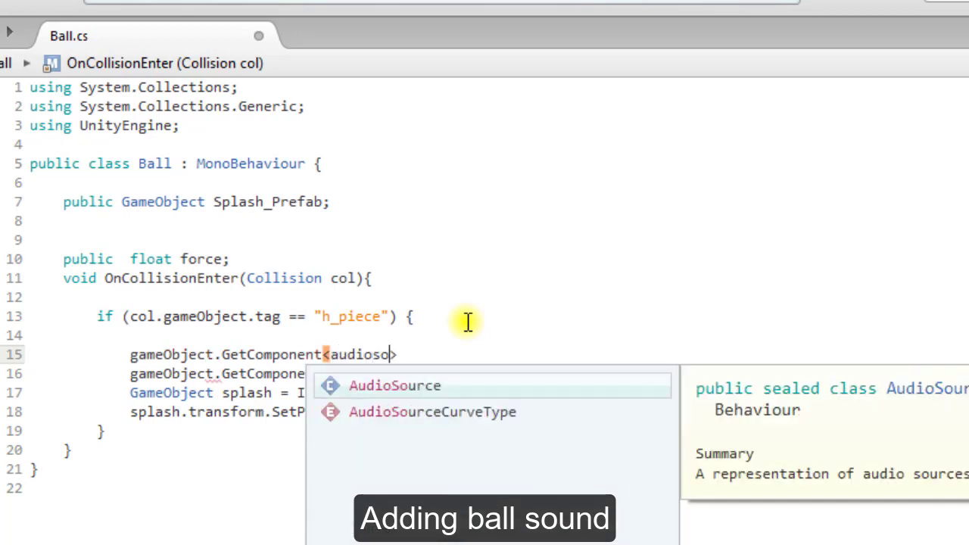
{"action": "key", "text": "Return"}
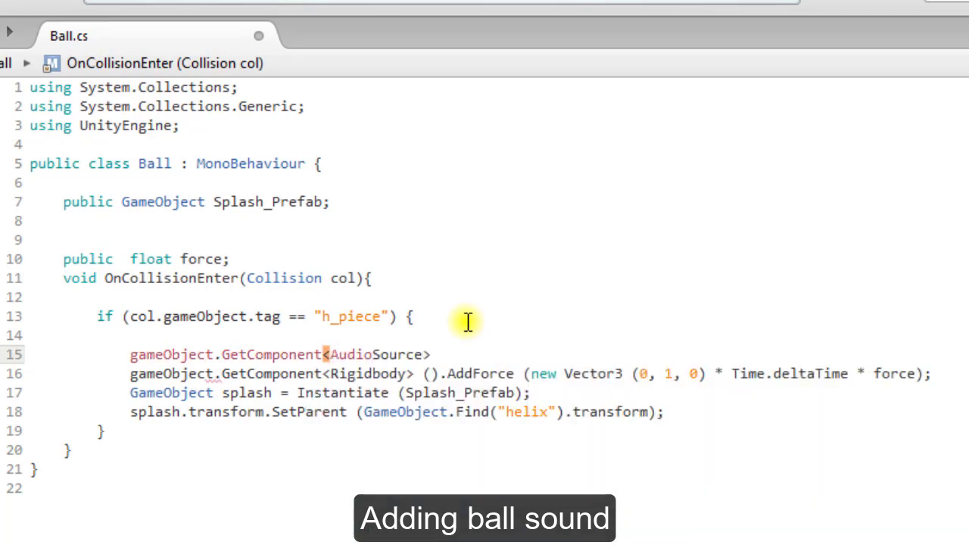
{"action": "key", "text": "End"}
{"action": "type", "text": "()."}
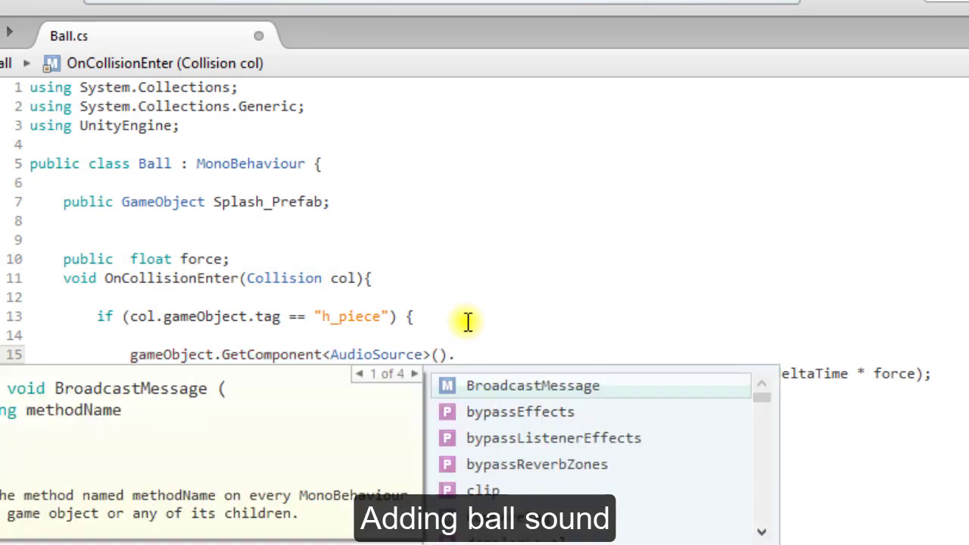
{"action": "type", "text": "pla"}
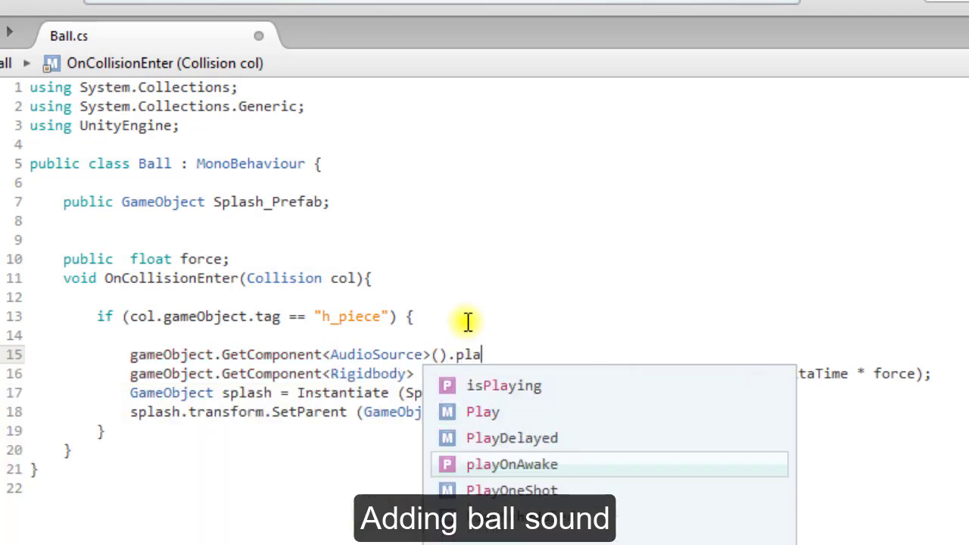
{"action": "type", "text": "y"}
{"action": "key", "text": "Return"}
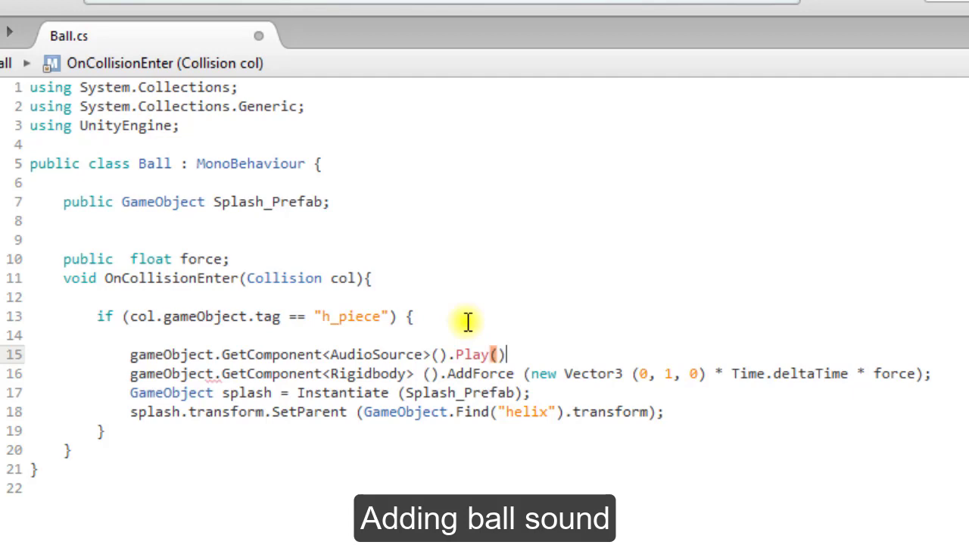
{"action": "type", "text": ";"}
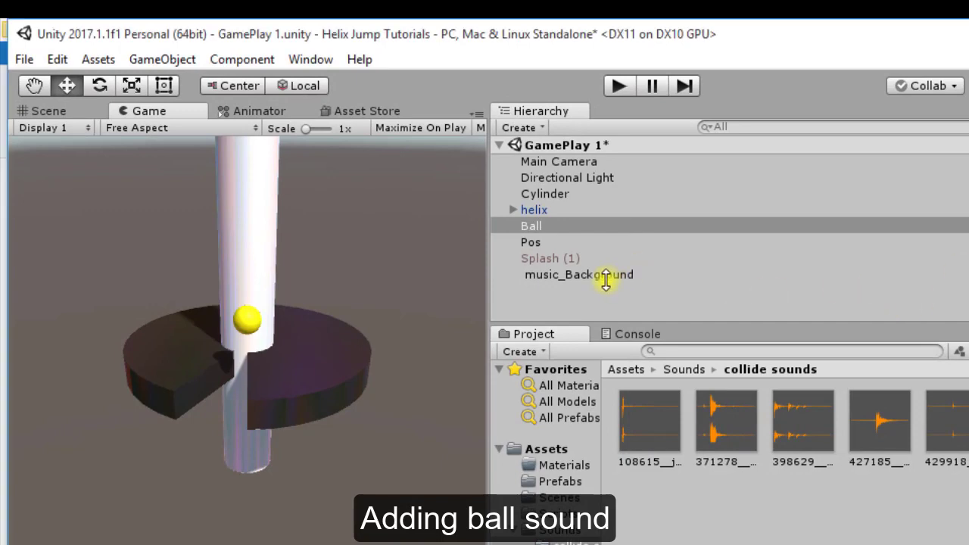
Step: Select music_Background and run the game to hear the collision sound
{"action": "left_click", "coordinate": [609, 277]}
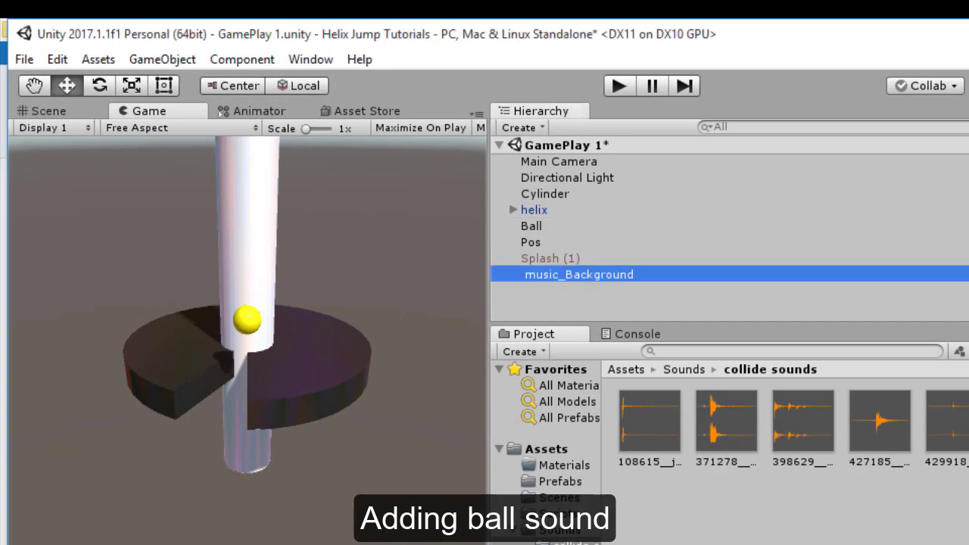
{"action": "left_click", "coordinate": [616, 83]}
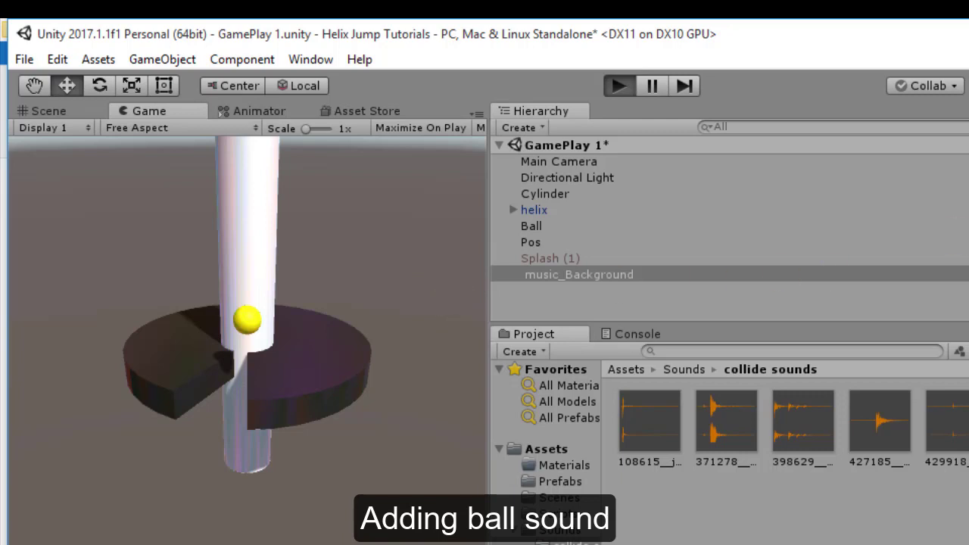
{"action": "left_click", "coordinate": [619, 86]}
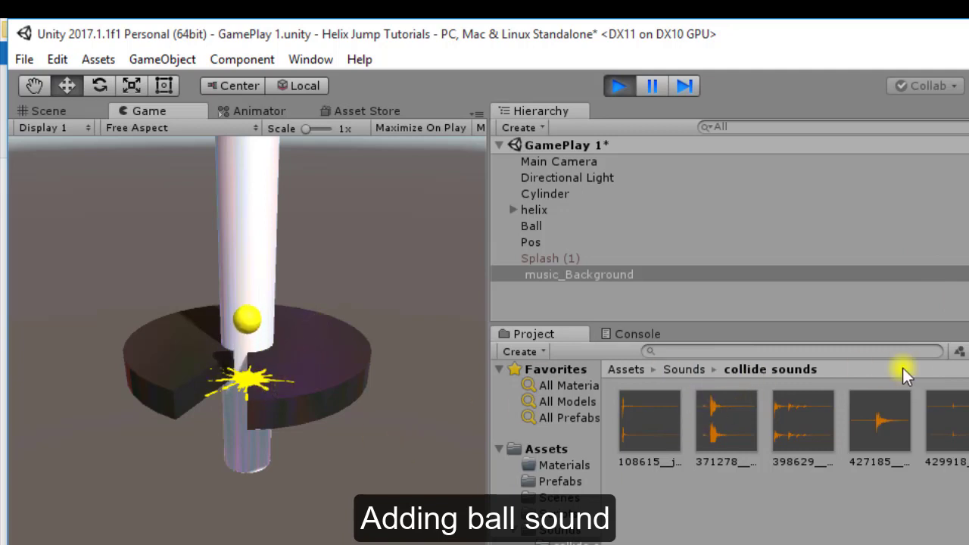
Step: Stop play mode and set the Ball's Audio Source clip to the 398629 sound
{"action": "left_click", "coordinate": [579, 221]}
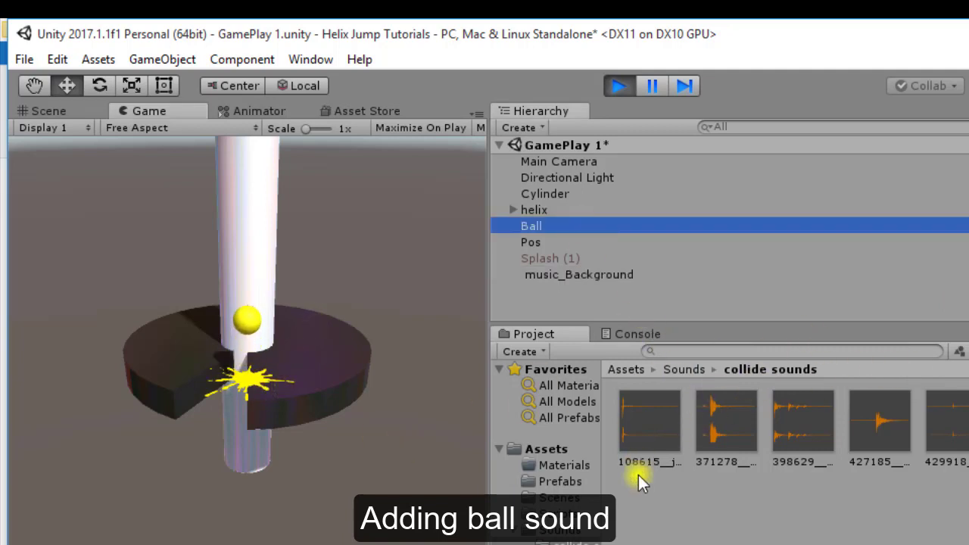
{"action": "mouse_move", "coordinate": [650, 424]}
{"action": "left_mouse_down"}
{"action": "mouse_move", "coordinate": [431, 368]}
{"action": "mouse_move", "coordinate": [928, 390]}
{"action": "left_mouse_up"}
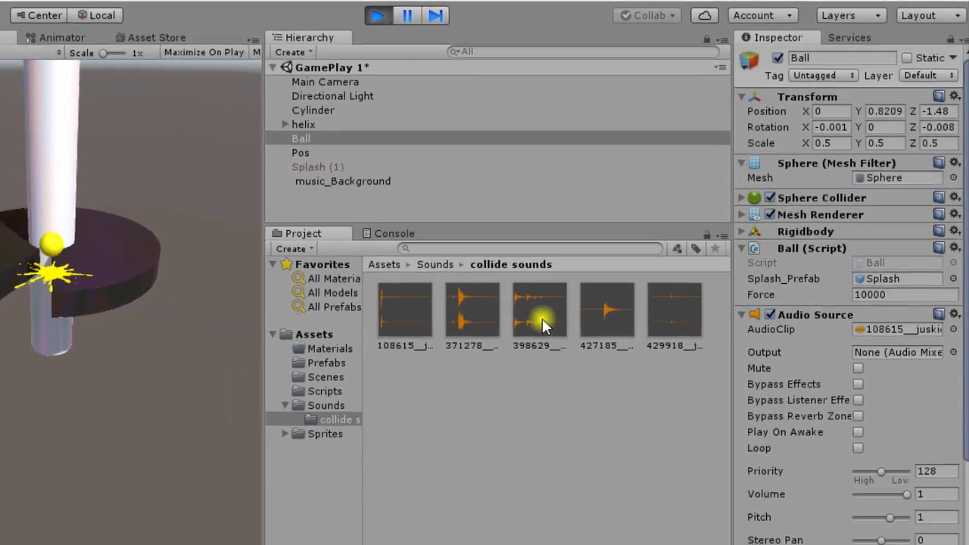
{"action": "left_click_drag", "start_coordinate": [543, 318], "coordinate": [911, 322]}
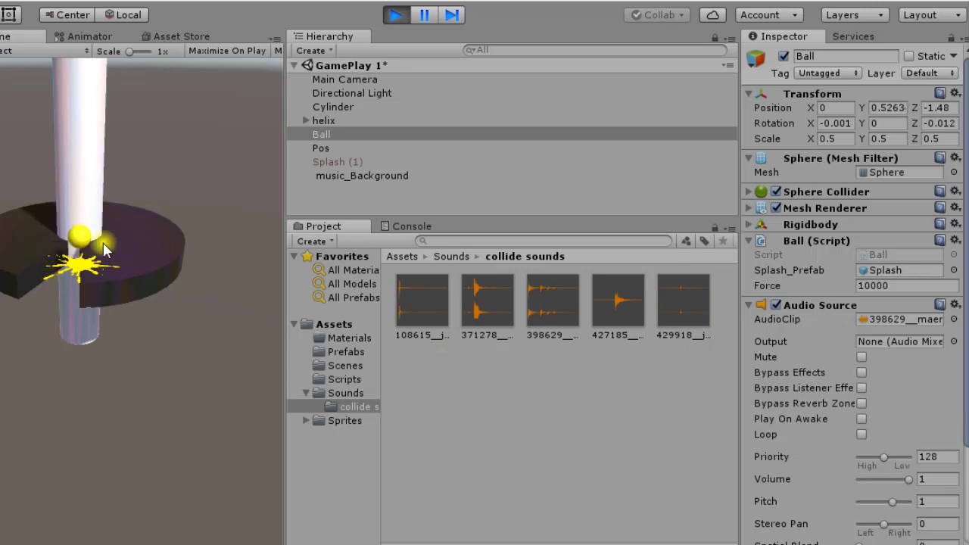
{"action": "left_click", "coordinate": [396, 15]}
{"action": "left_click_drag", "start_coordinate": [553, 313], "coordinate": [898, 324]}
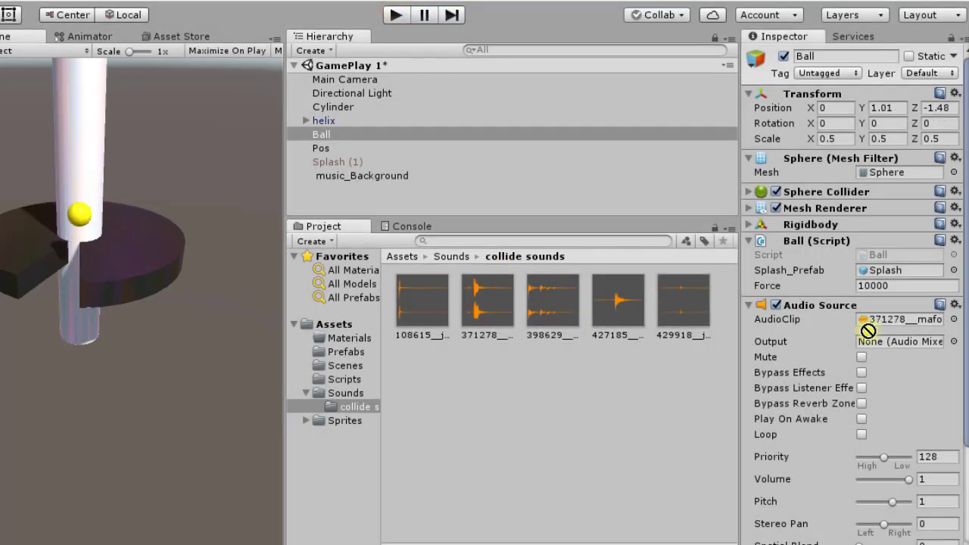
Step: Enable music_Background's Audio Source at volume 0.1 and start the game
{"action": "left_click", "coordinate": [355, 173]}
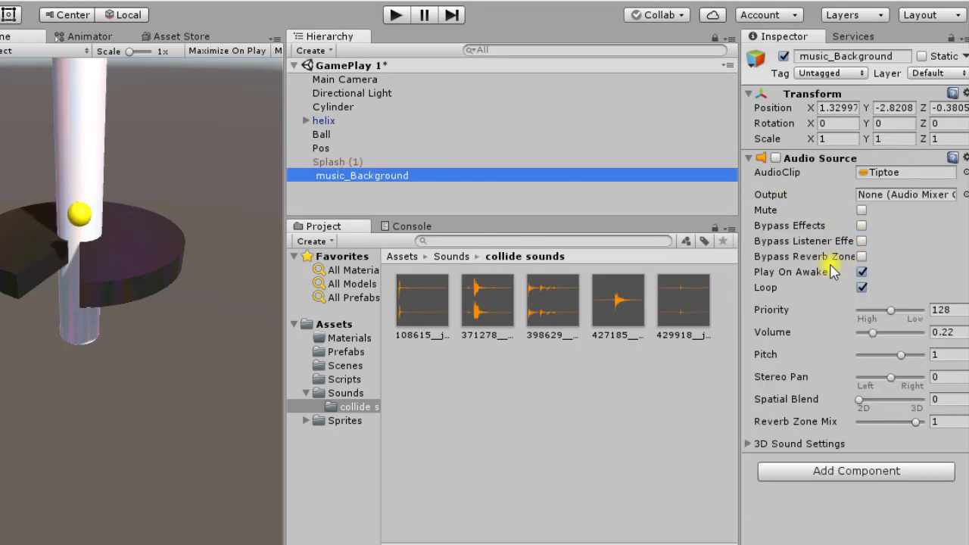
{"action": "left_click", "coordinate": [775, 158]}
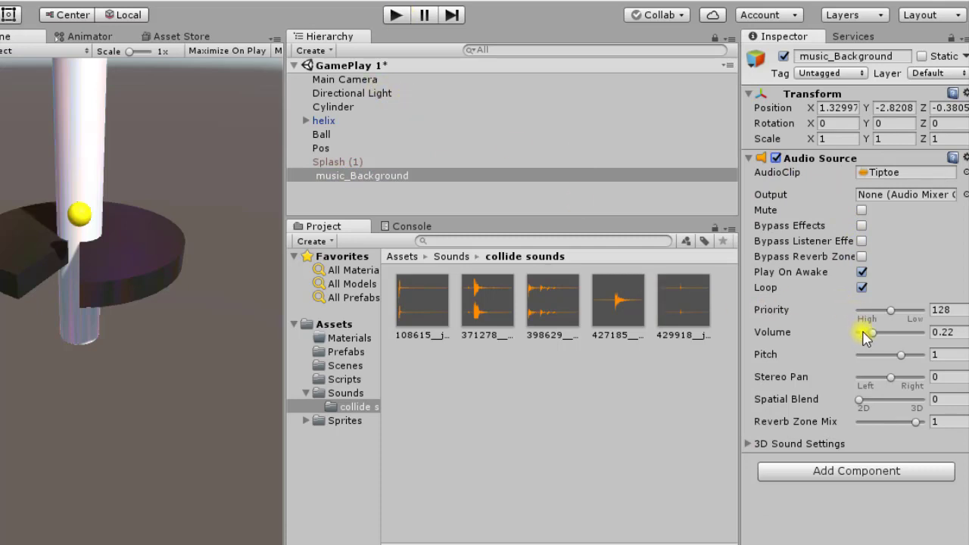
{"action": "left_click_drag", "start_coordinate": [869, 338], "coordinate": [867, 339]}
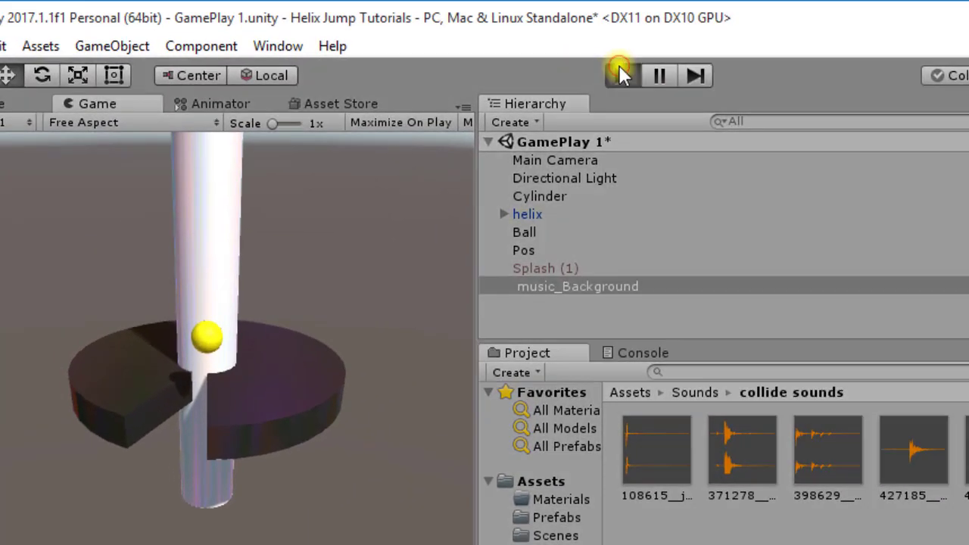
{"action": "left_click", "coordinate": [619, 74]}
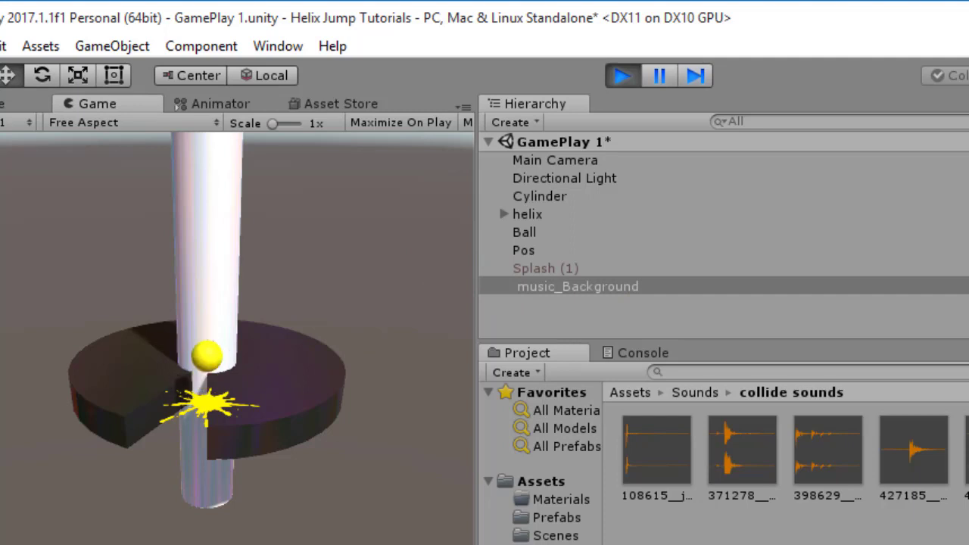
Step: Select the helix and rotate it in the Game view under the bouncing ball
{"action": "left_click", "coordinate": [588, 219]}
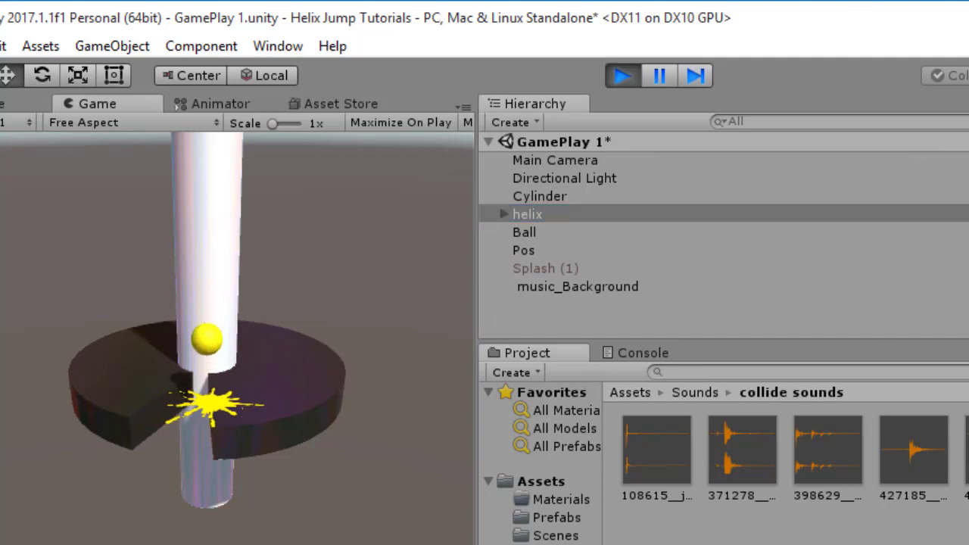
{"action": "mouse_move", "coordinate": [265, 256]}
{"action": "left_mouse_down"}
{"action": "mouse_move", "coordinate": [511, 362]}
{"action": "mouse_move", "coordinate": [866, 329]}
{"action": "left_mouse_up"}
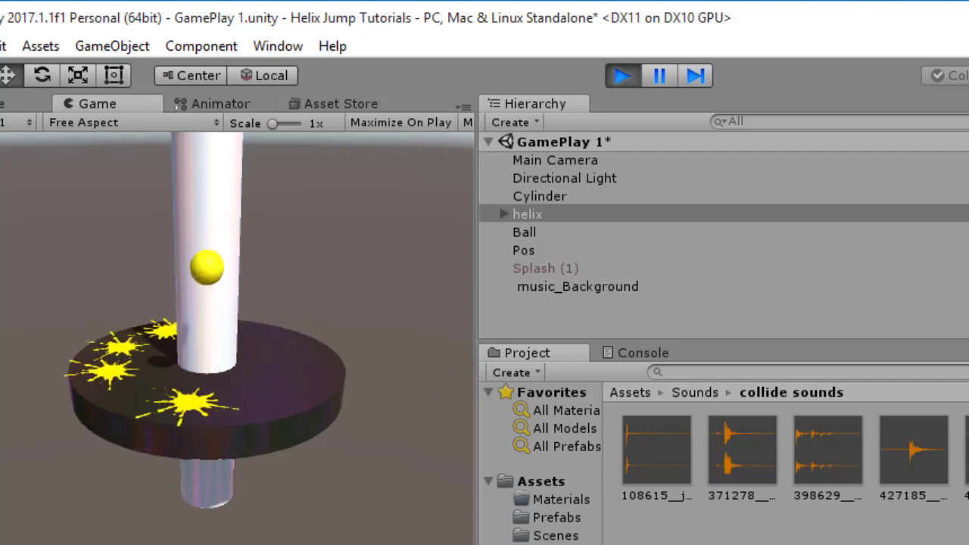
{"action": "left_click_drag", "start_coordinate": [455, 393], "coordinate": [356, 492]}
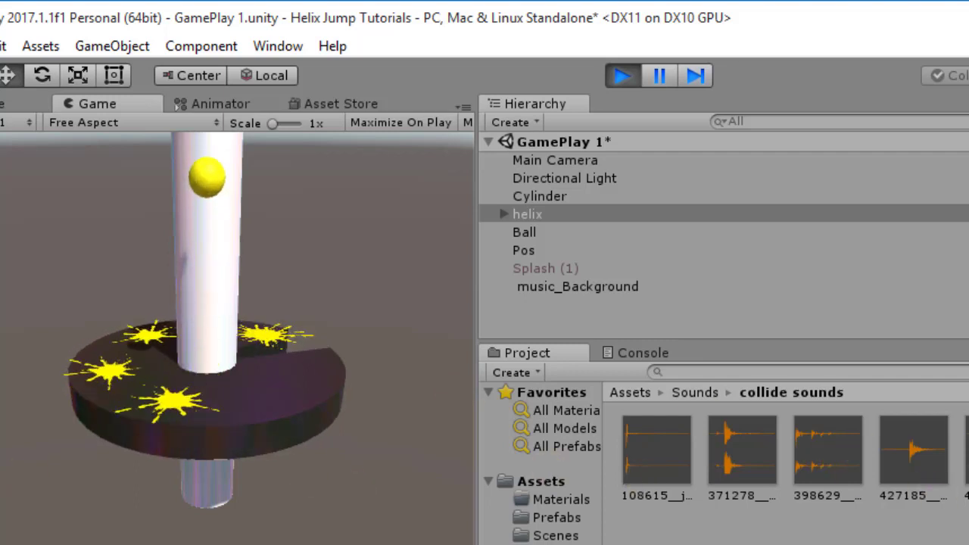
{"action": "left_click_drag", "start_coordinate": [28, 527], "coordinate": [309, 530]}
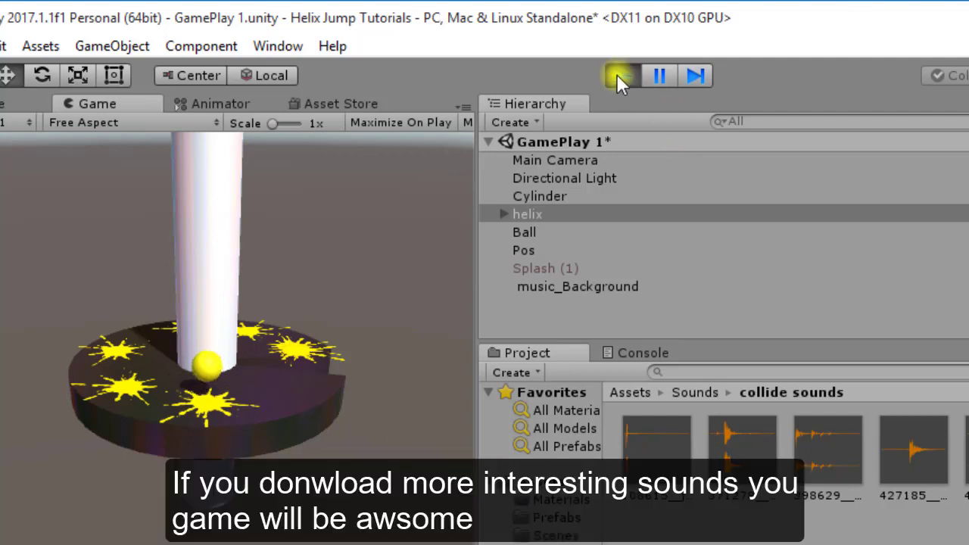
Step: Stop play mode and reselect the music_Background and Ball objects
{"action": "left_click", "coordinate": [617, 75]}
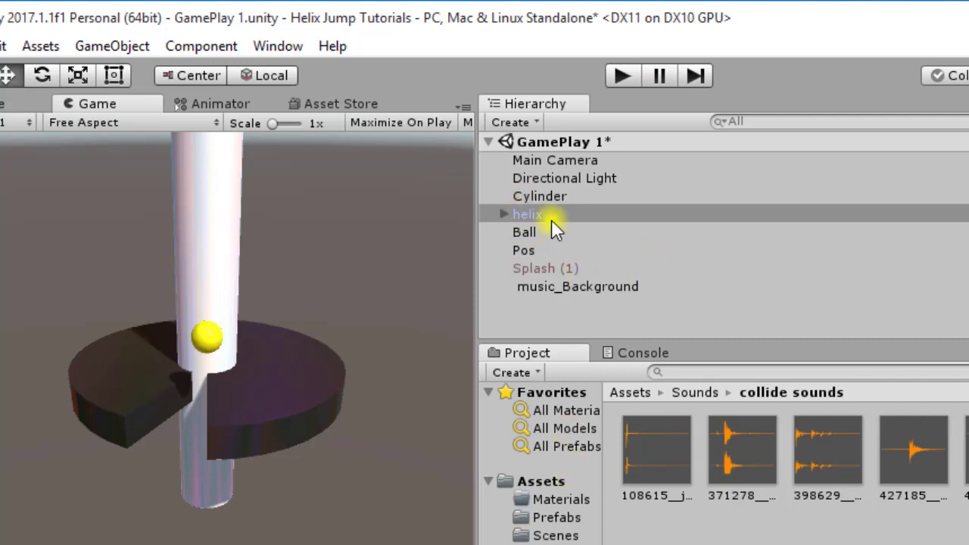
{"action": "left_click", "coordinate": [555, 288]}
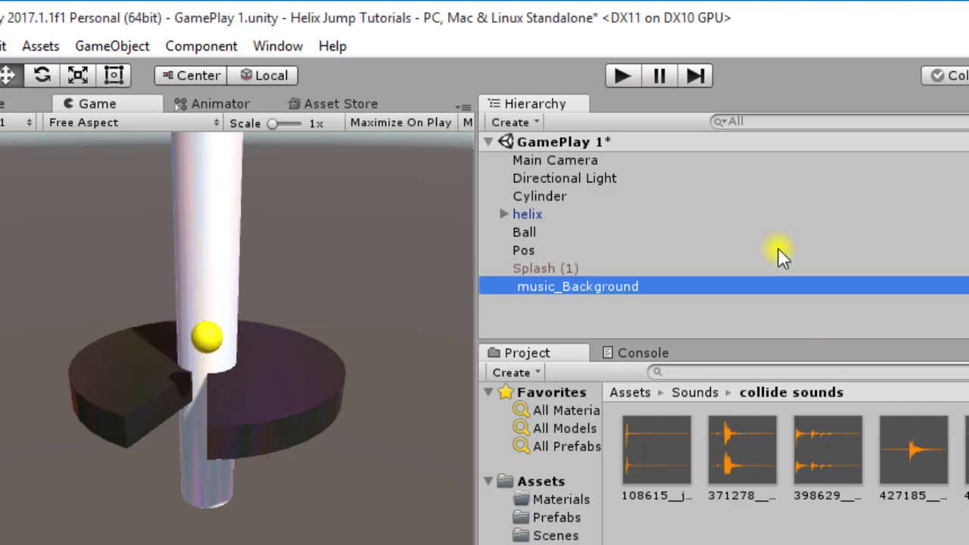
{"action": "left_click", "coordinate": [754, 238]}
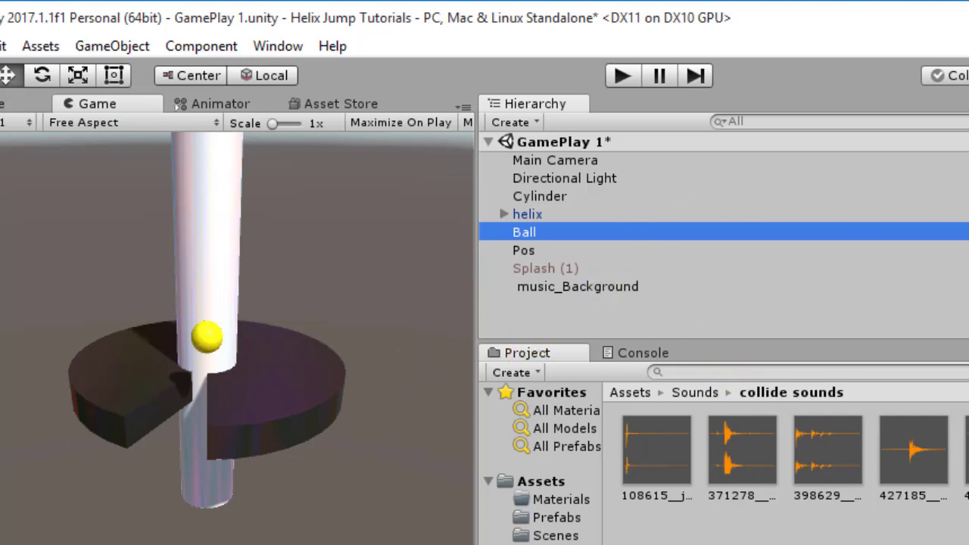
{"action": "left_click", "coordinate": [544, 232]}
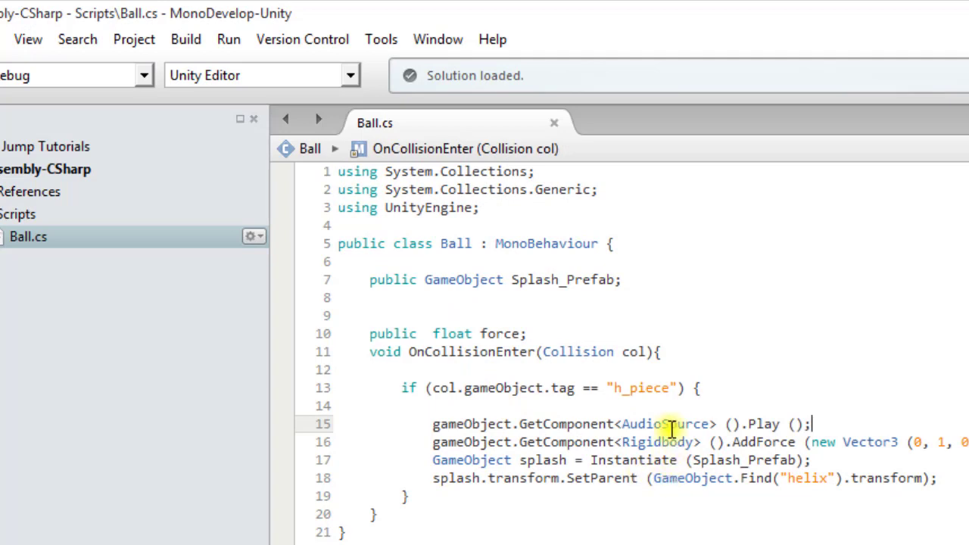
Step: Highlight the AudioSource type and the Play() call on line 15 of Ball.cs
{"action": "left_click", "coordinate": [623, 424]}
{"action": "left_click", "coordinate": [800, 421]}
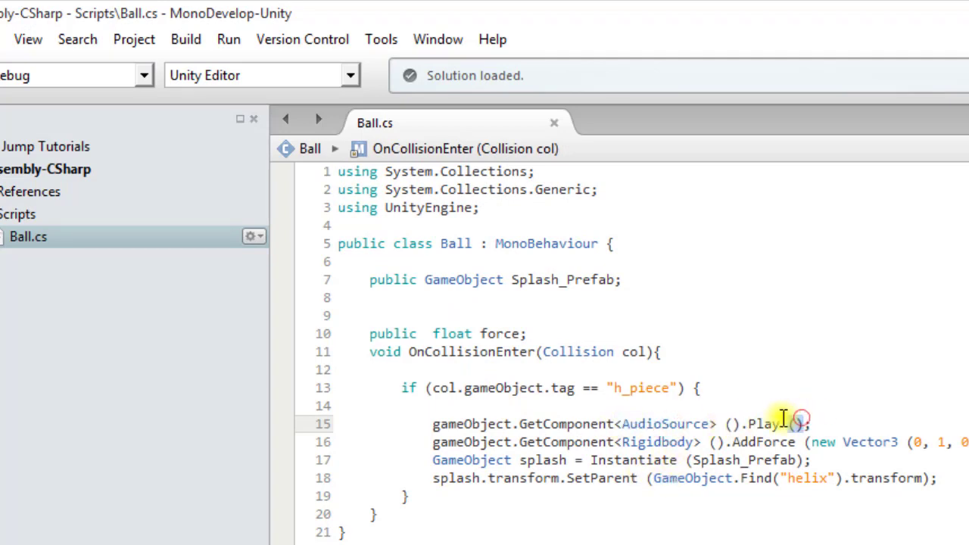
{"action": "double_click", "coordinate": [761, 424]}
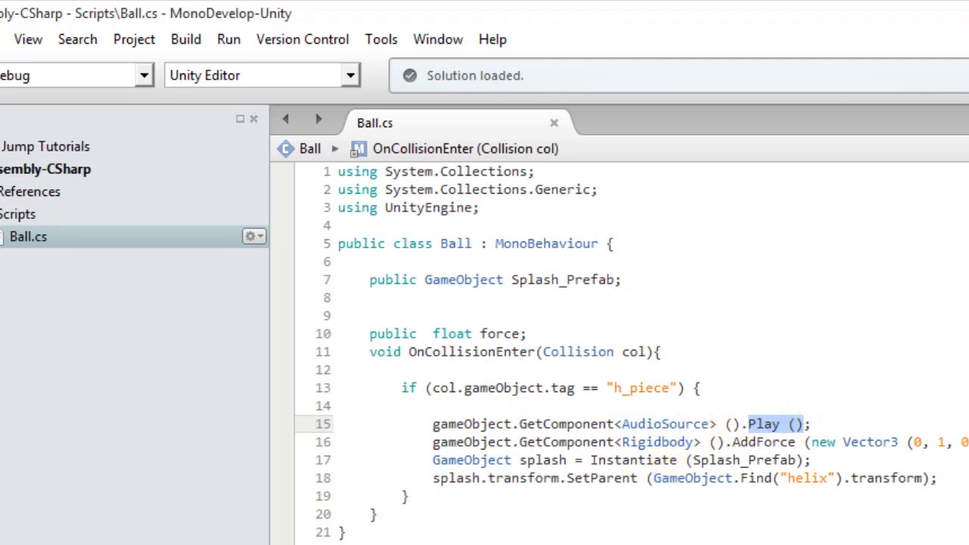